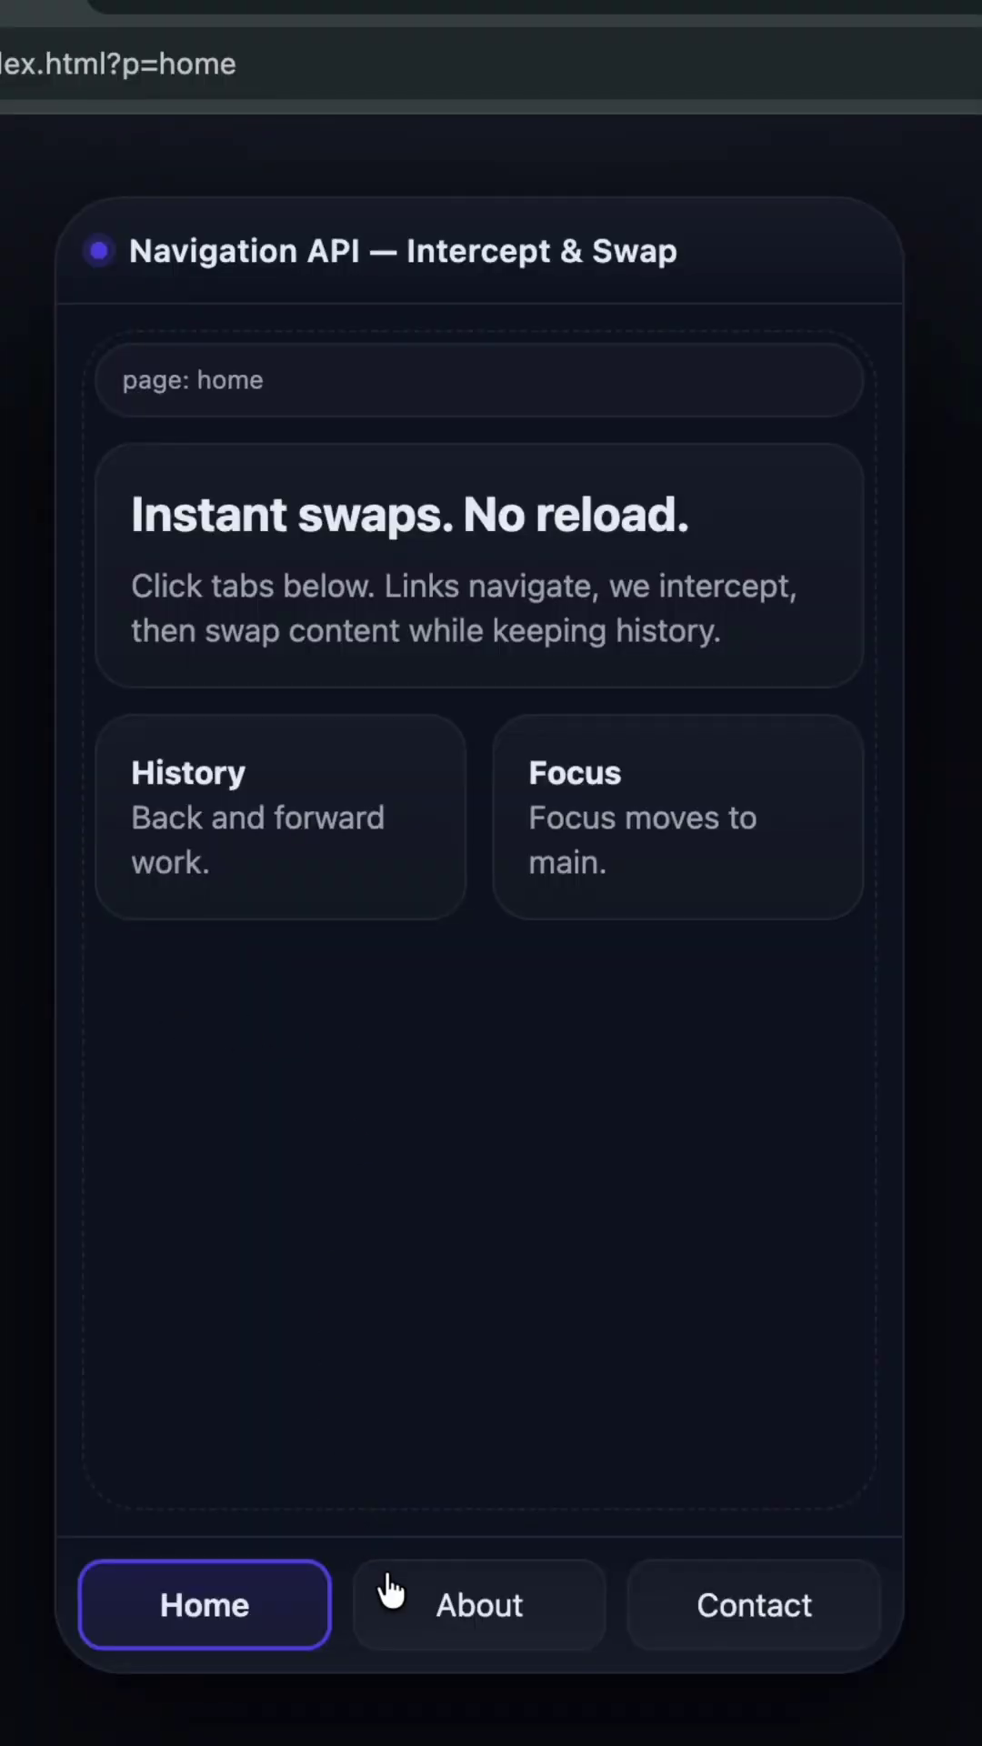
Switch the demo to About, then Contact, then back to About without a reload
{"action": "left_click", "coordinate": [429, 1614]}
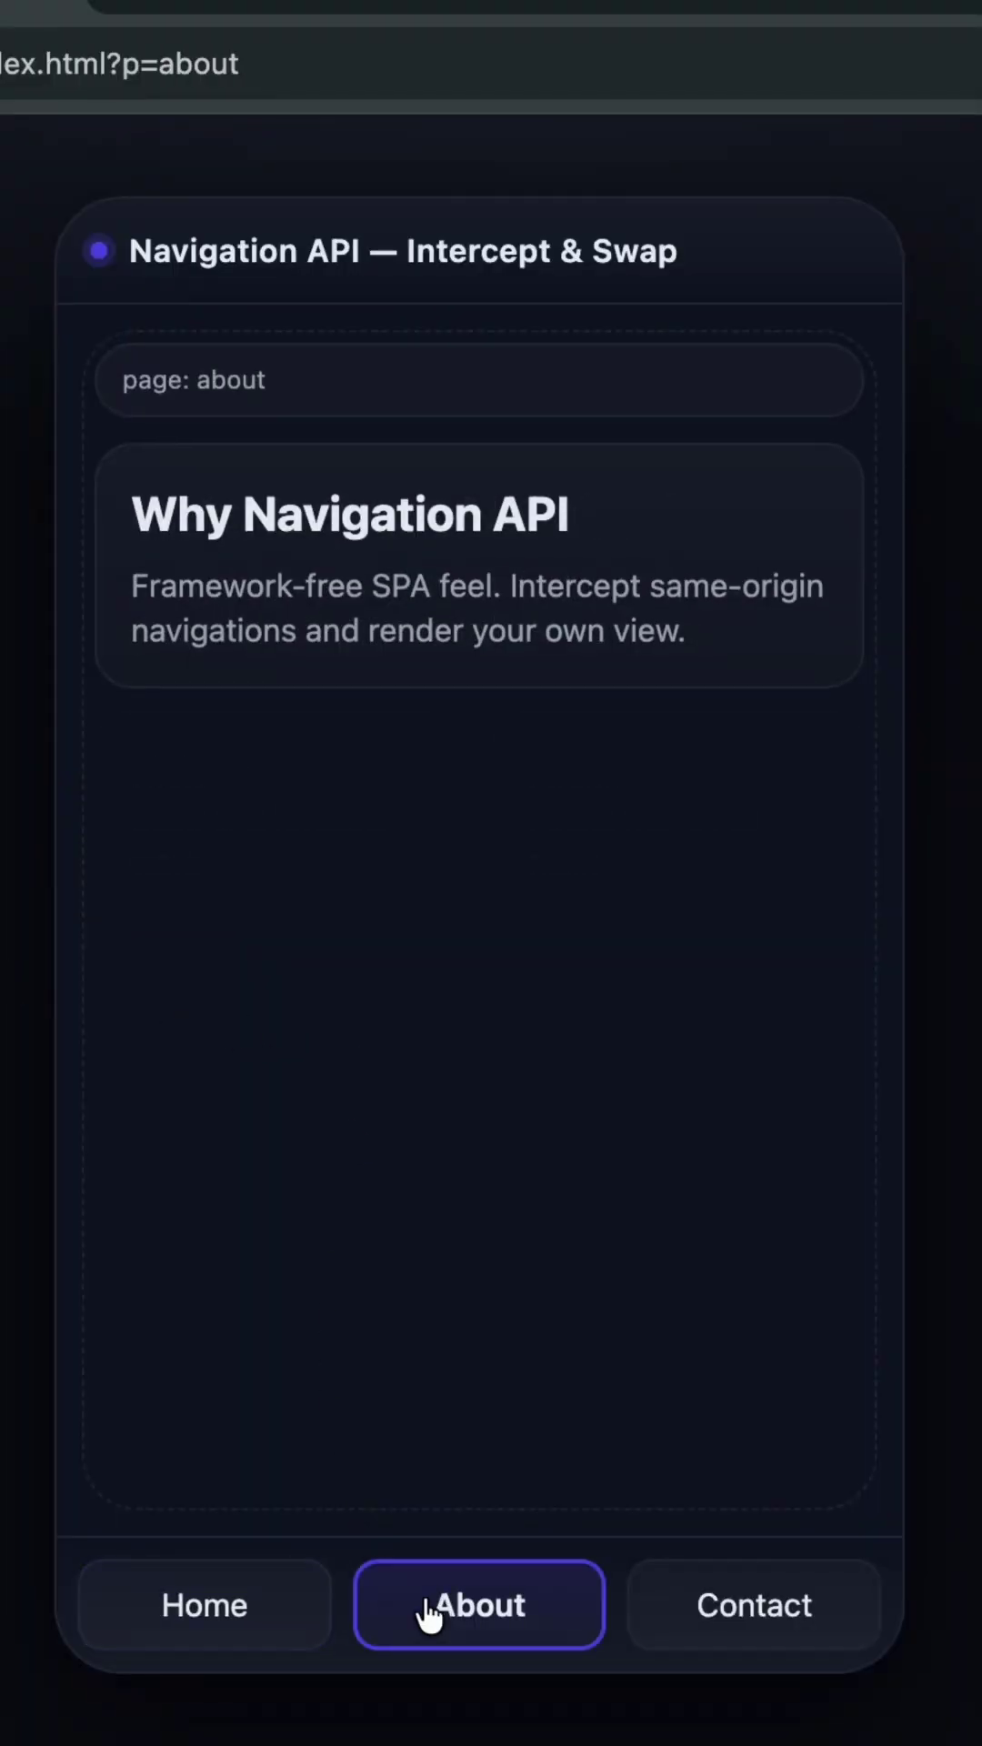
{"action": "left_click", "coordinate": [694, 1603]}
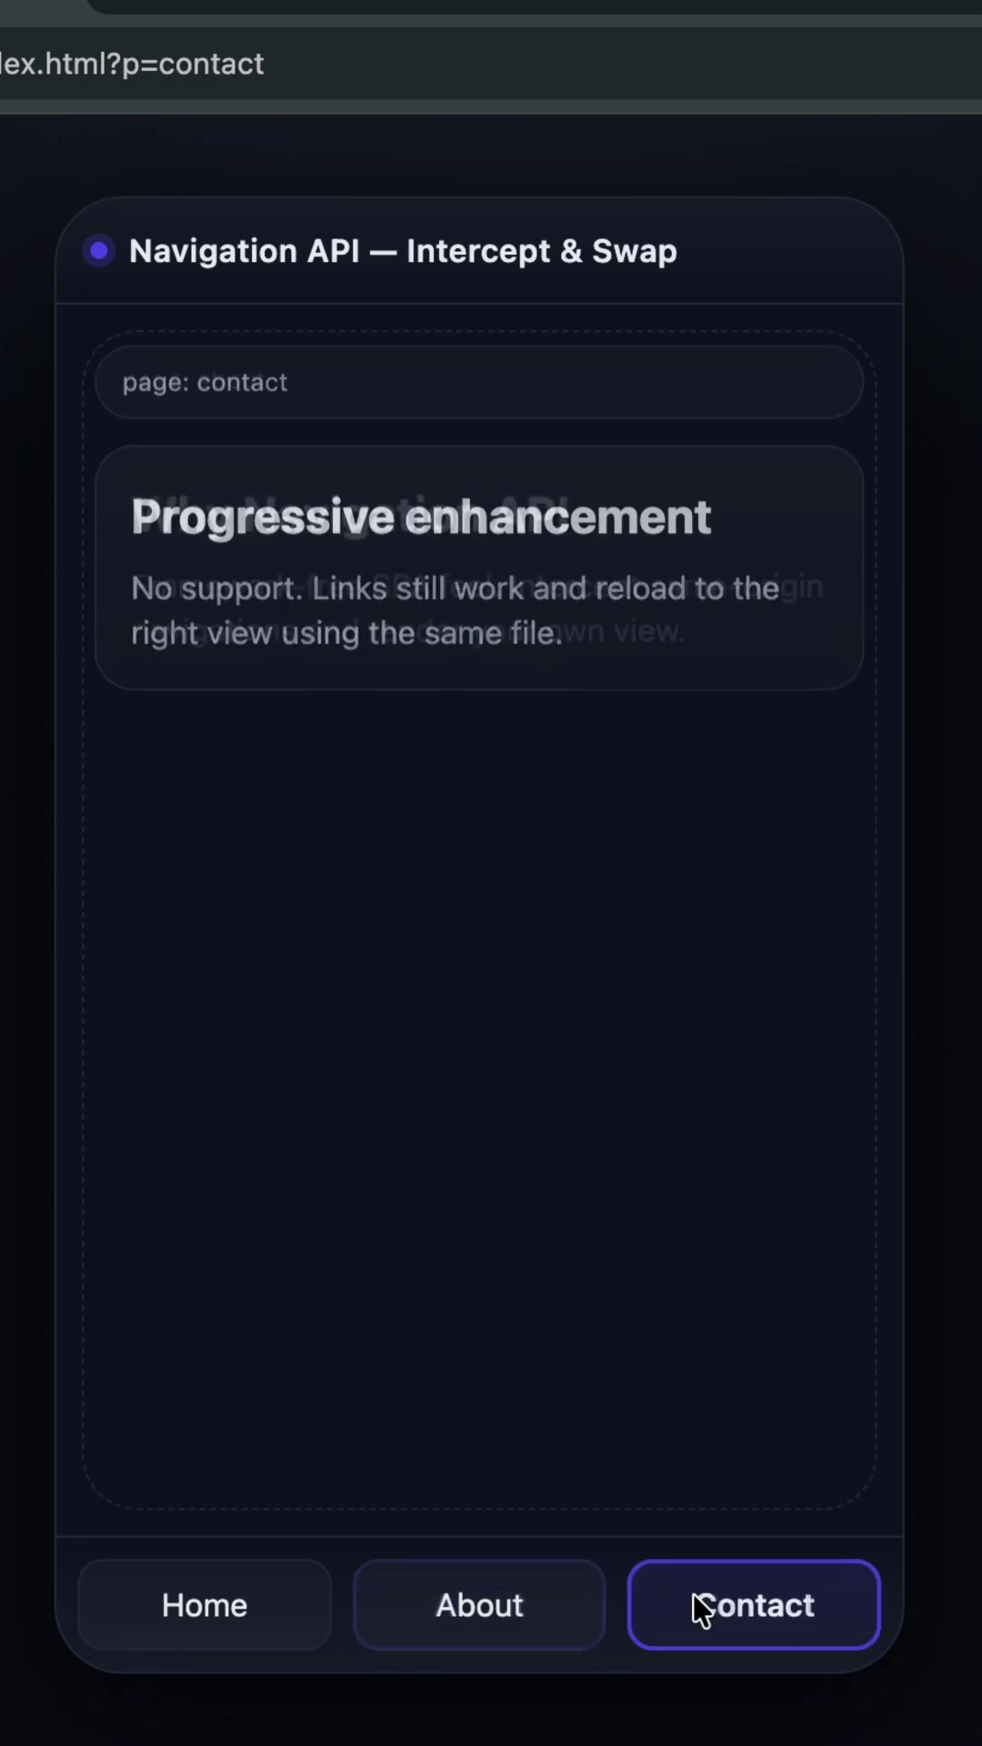
{"action": "left_click", "coordinate": [501, 1589]}
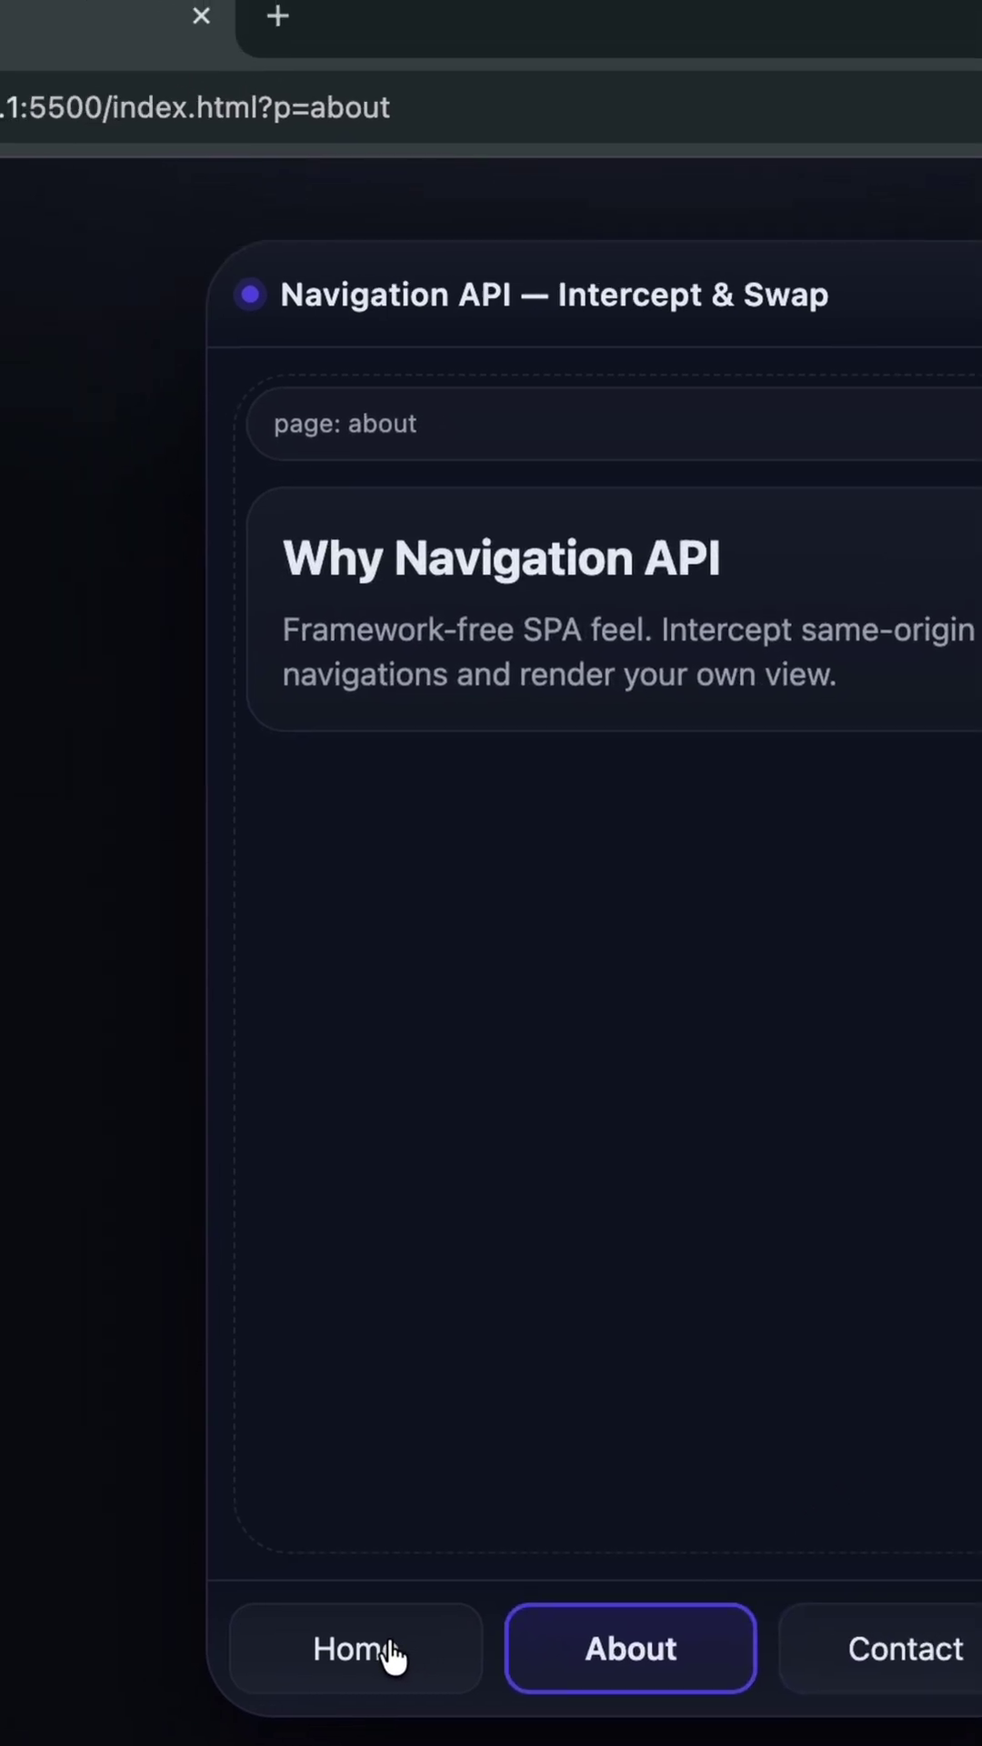
Cycle the demo through Home, About, Contact, About and Home, highlighting 'contact' in the address bar
{"action": "left_click", "coordinate": [390, 1640]}
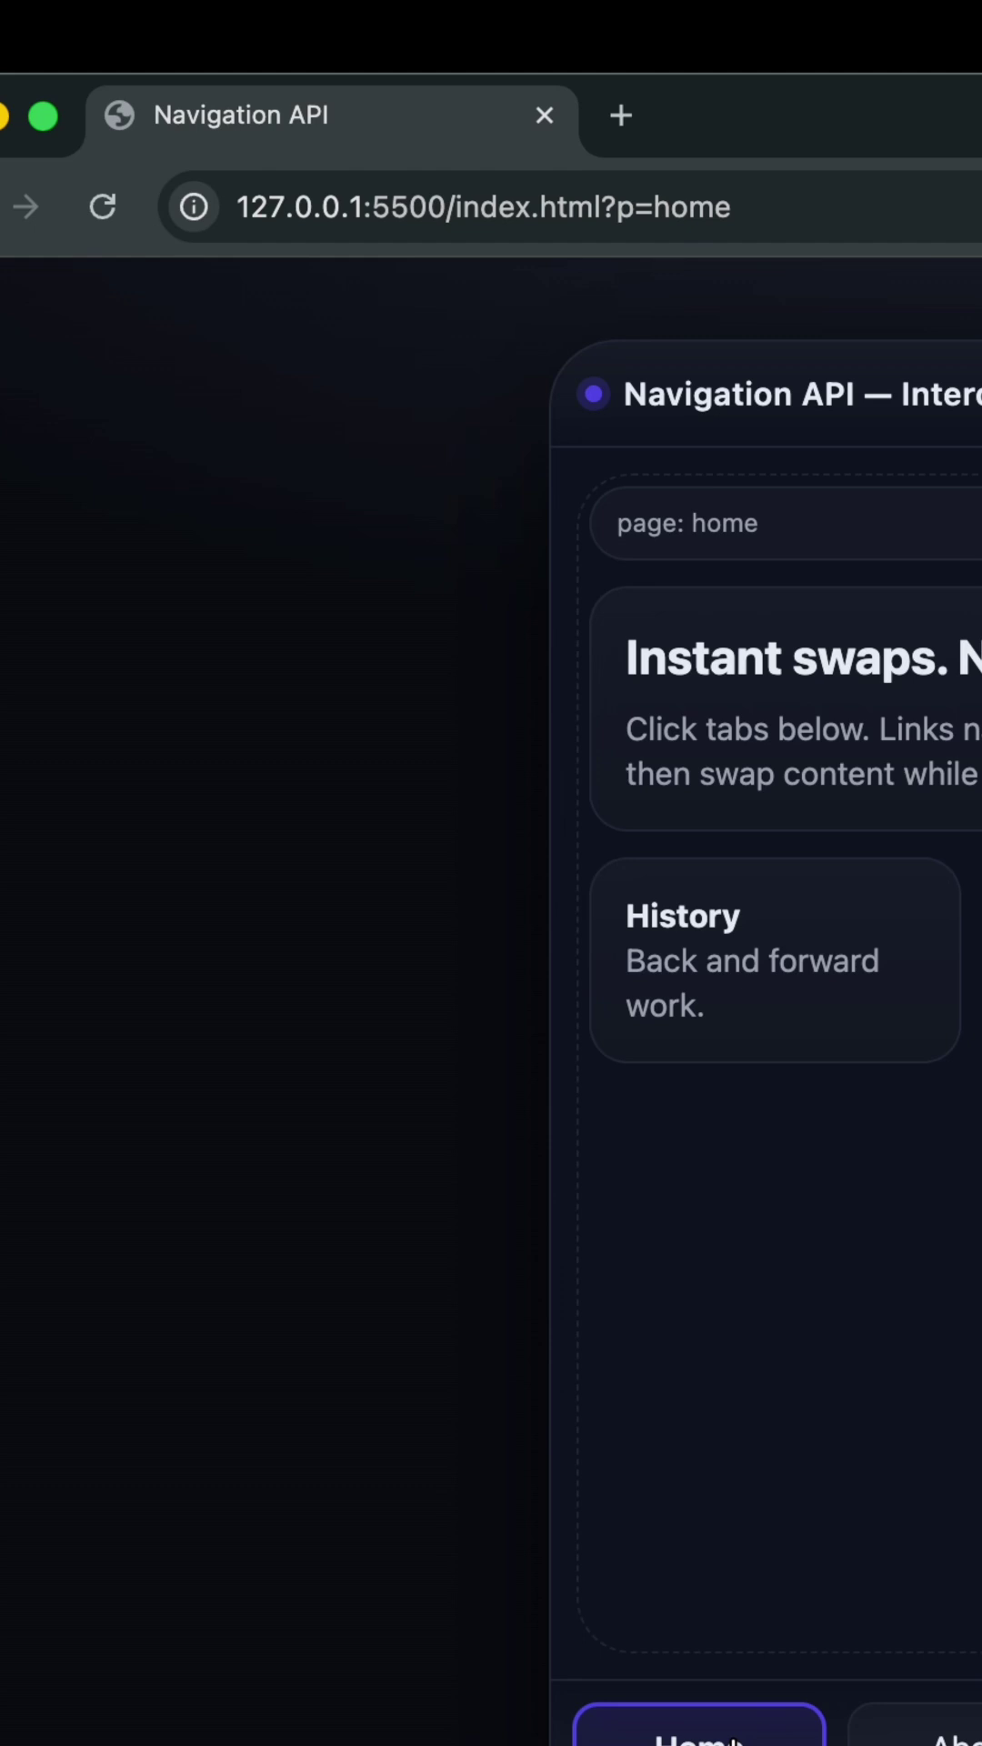
{"action": "left_click", "coordinate": [927, 1724]}
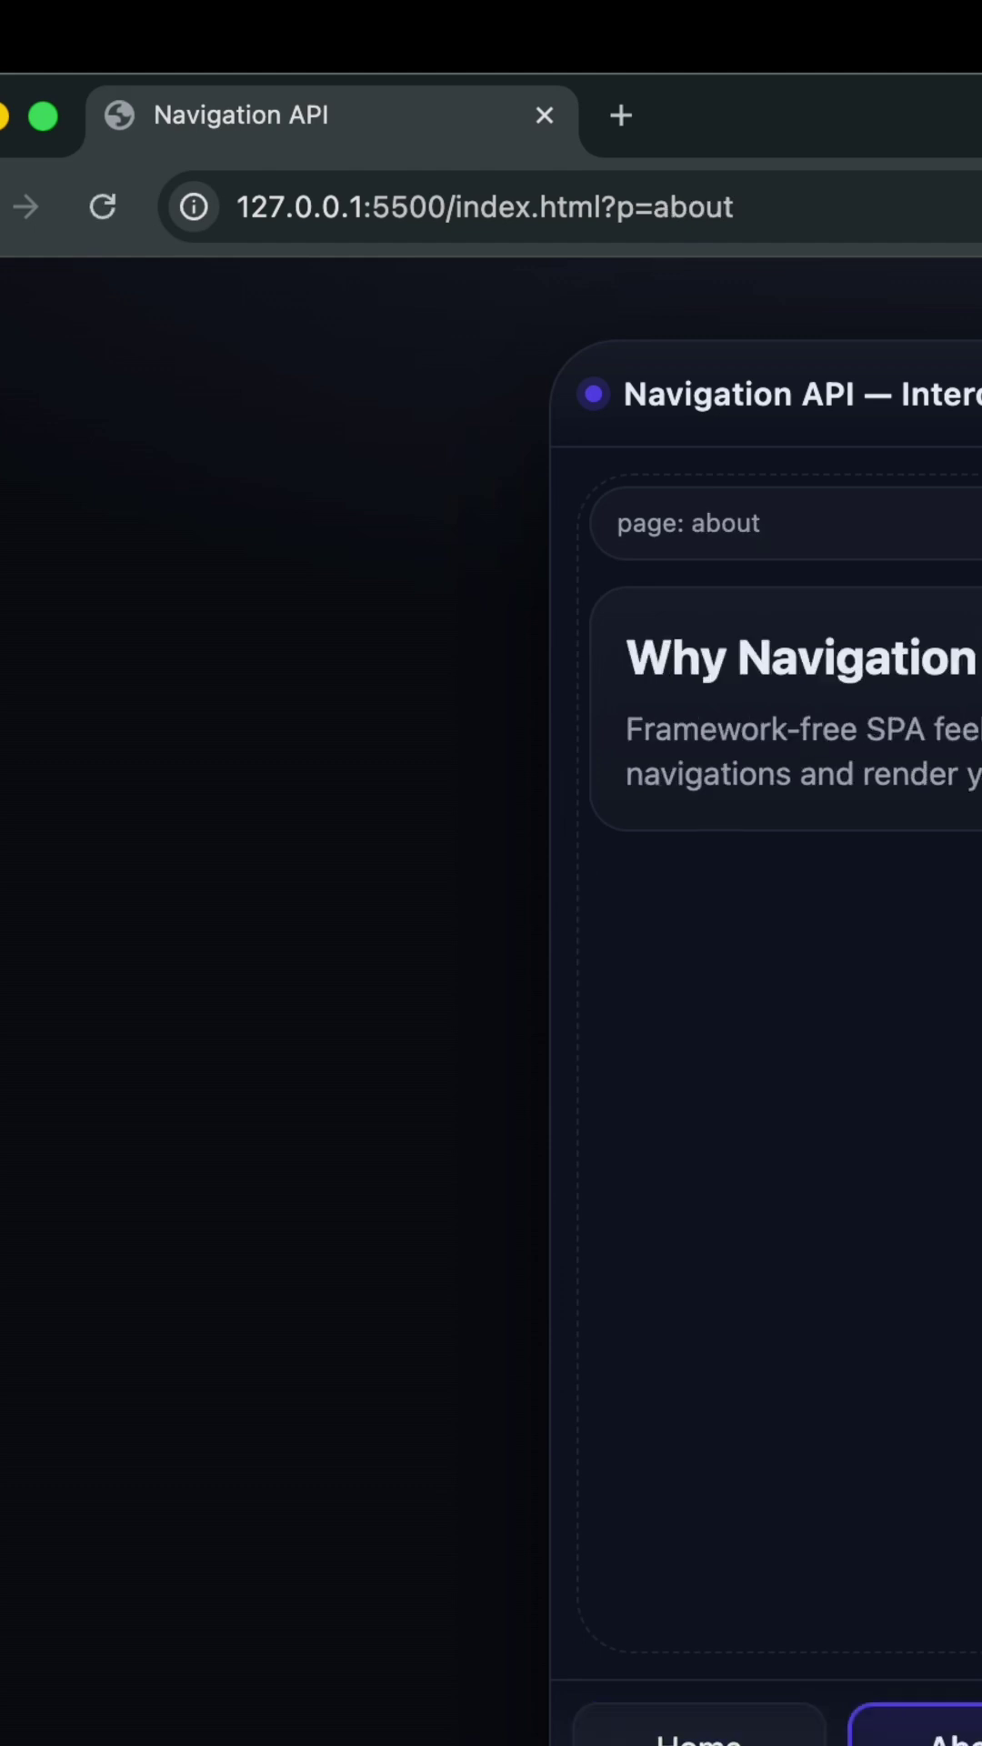
{"action": "left_click", "coordinate": [976, 1724]}
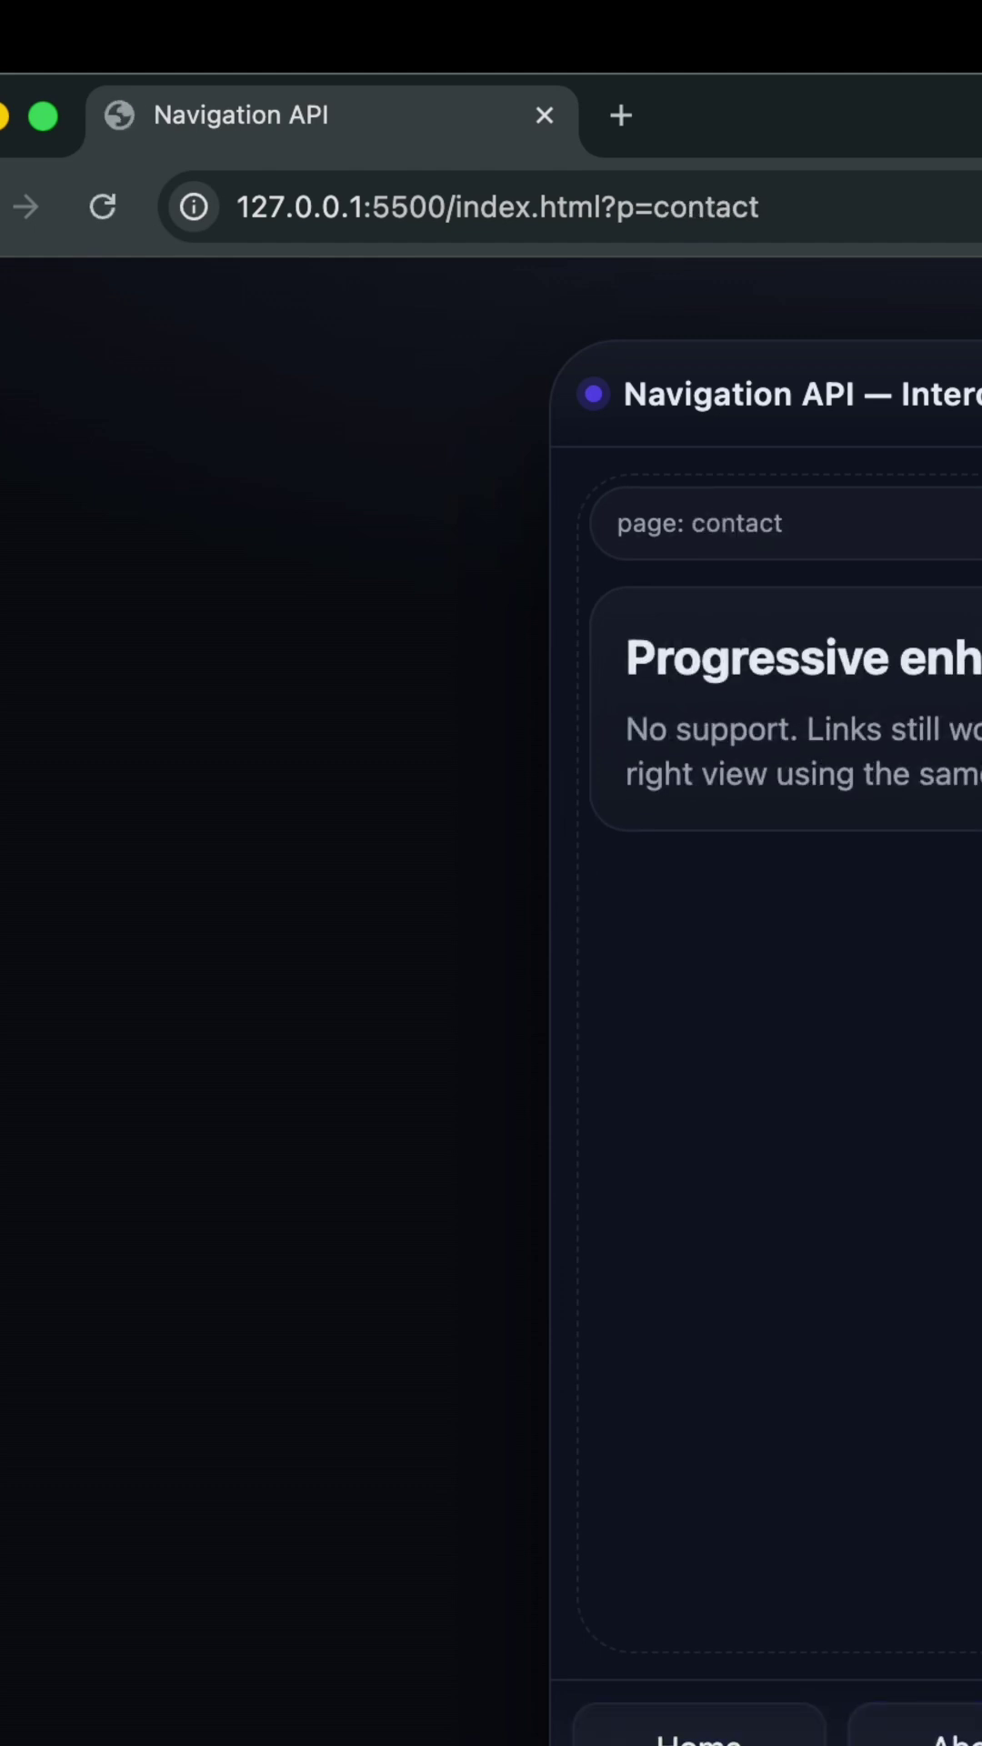
{"action": "double_click", "coordinate": [706, 208]}
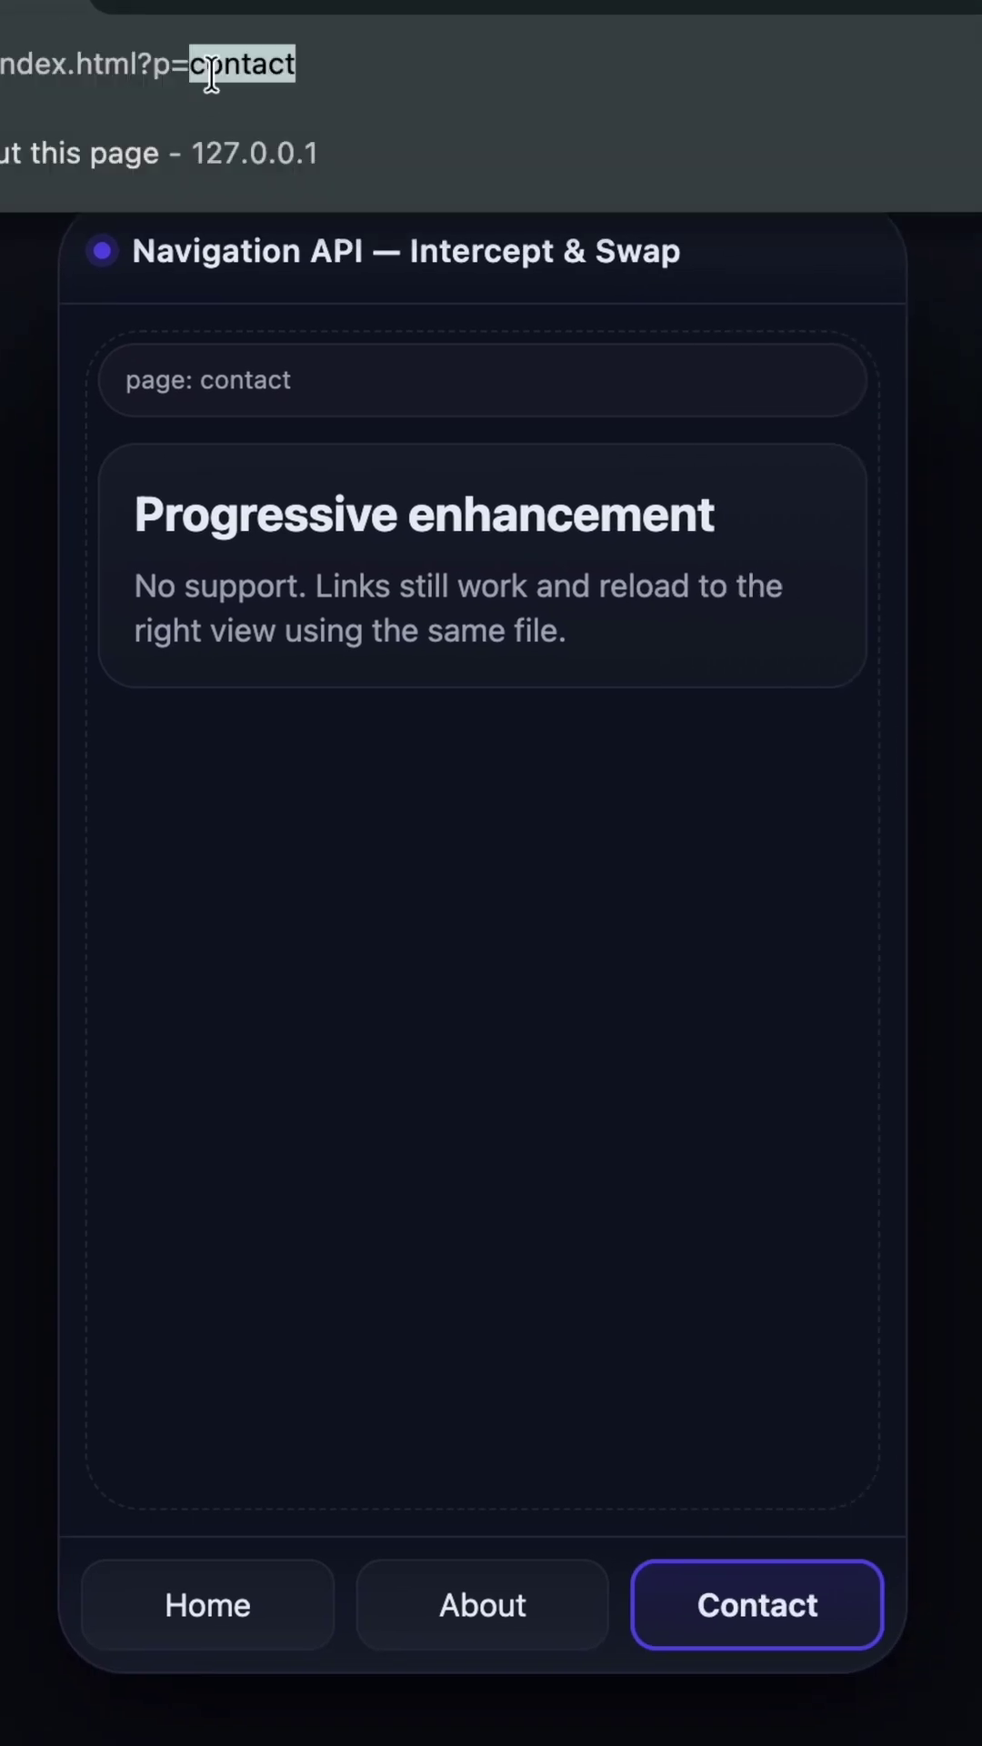
{"action": "left_click", "coordinate": [471, 1638]}
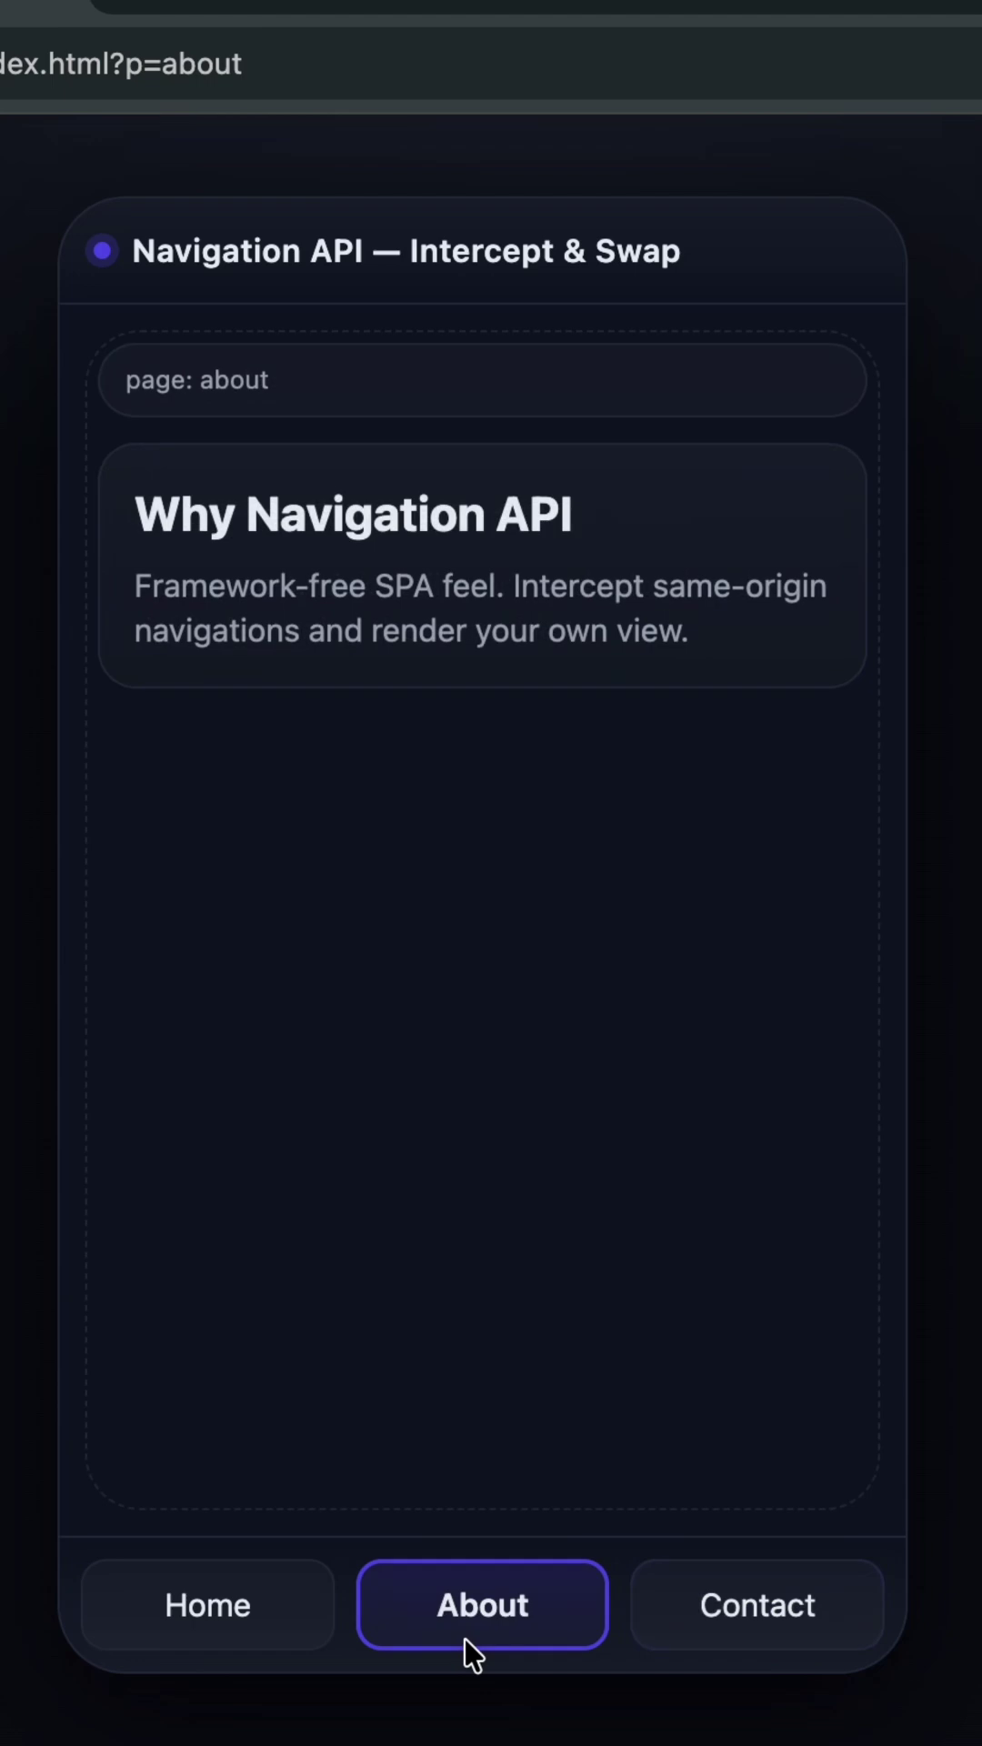
{"action": "left_click", "coordinate": [223, 1624]}
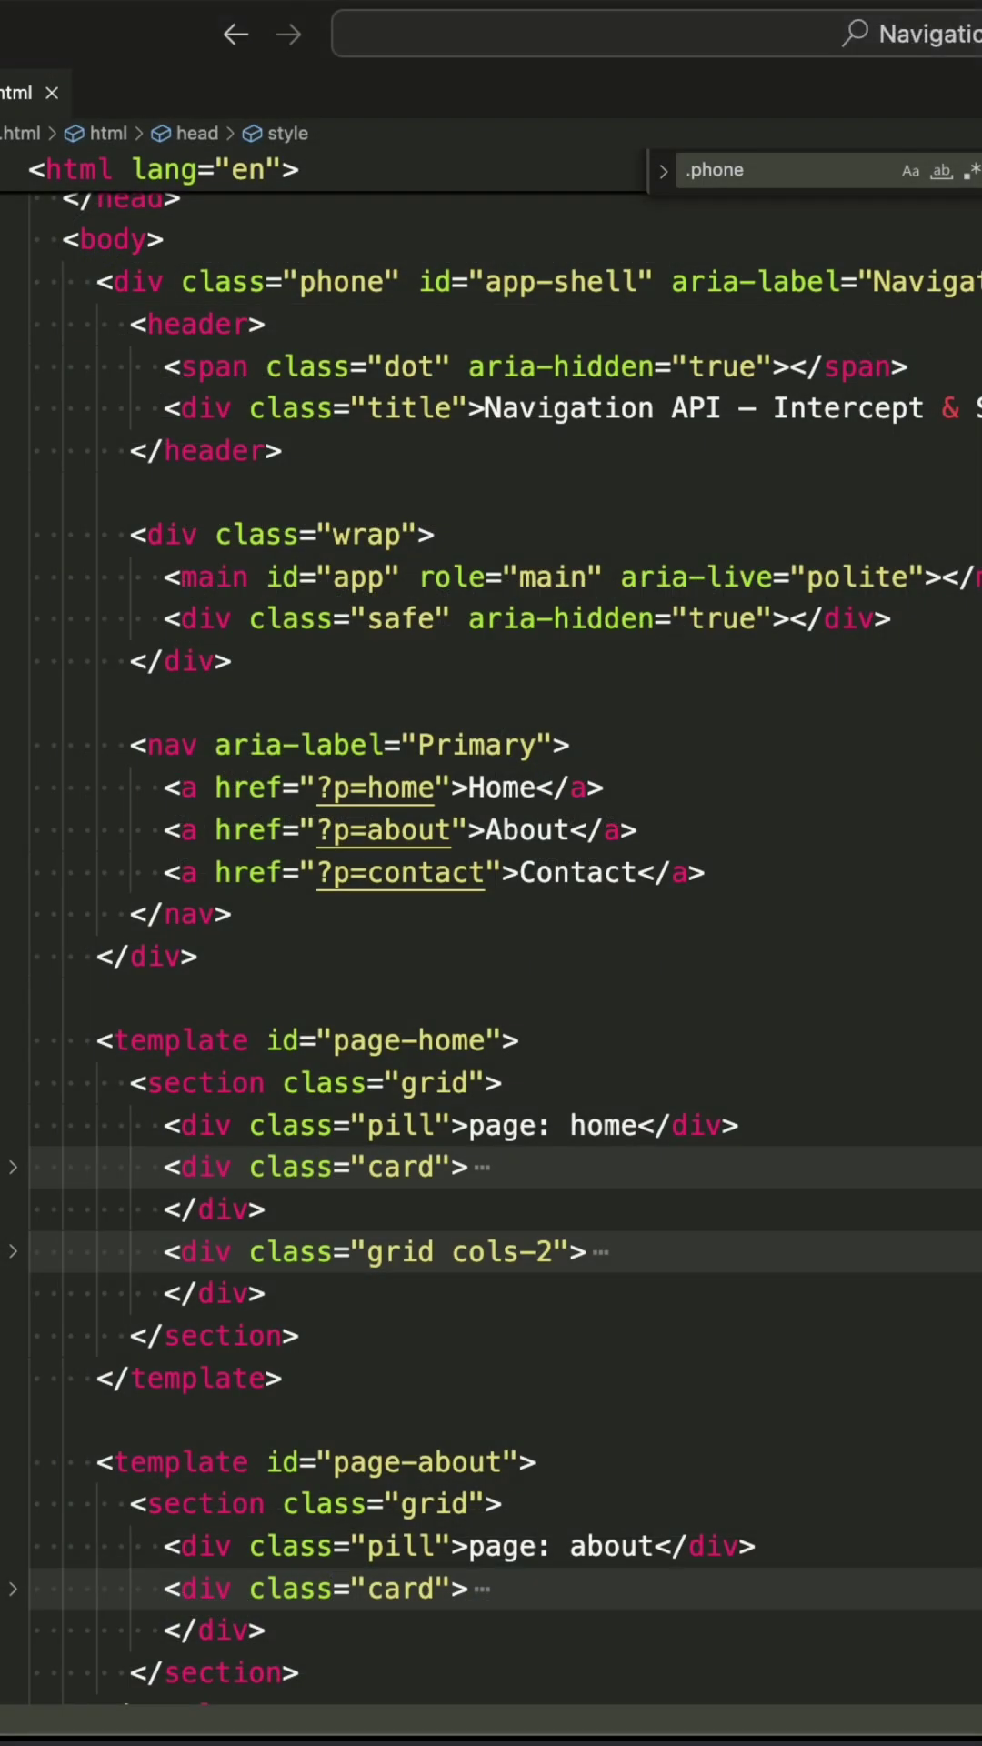
{"action": "scroll", "coordinate": [491, 955], "scroll_direction": "down", "scroll_amount": 3}
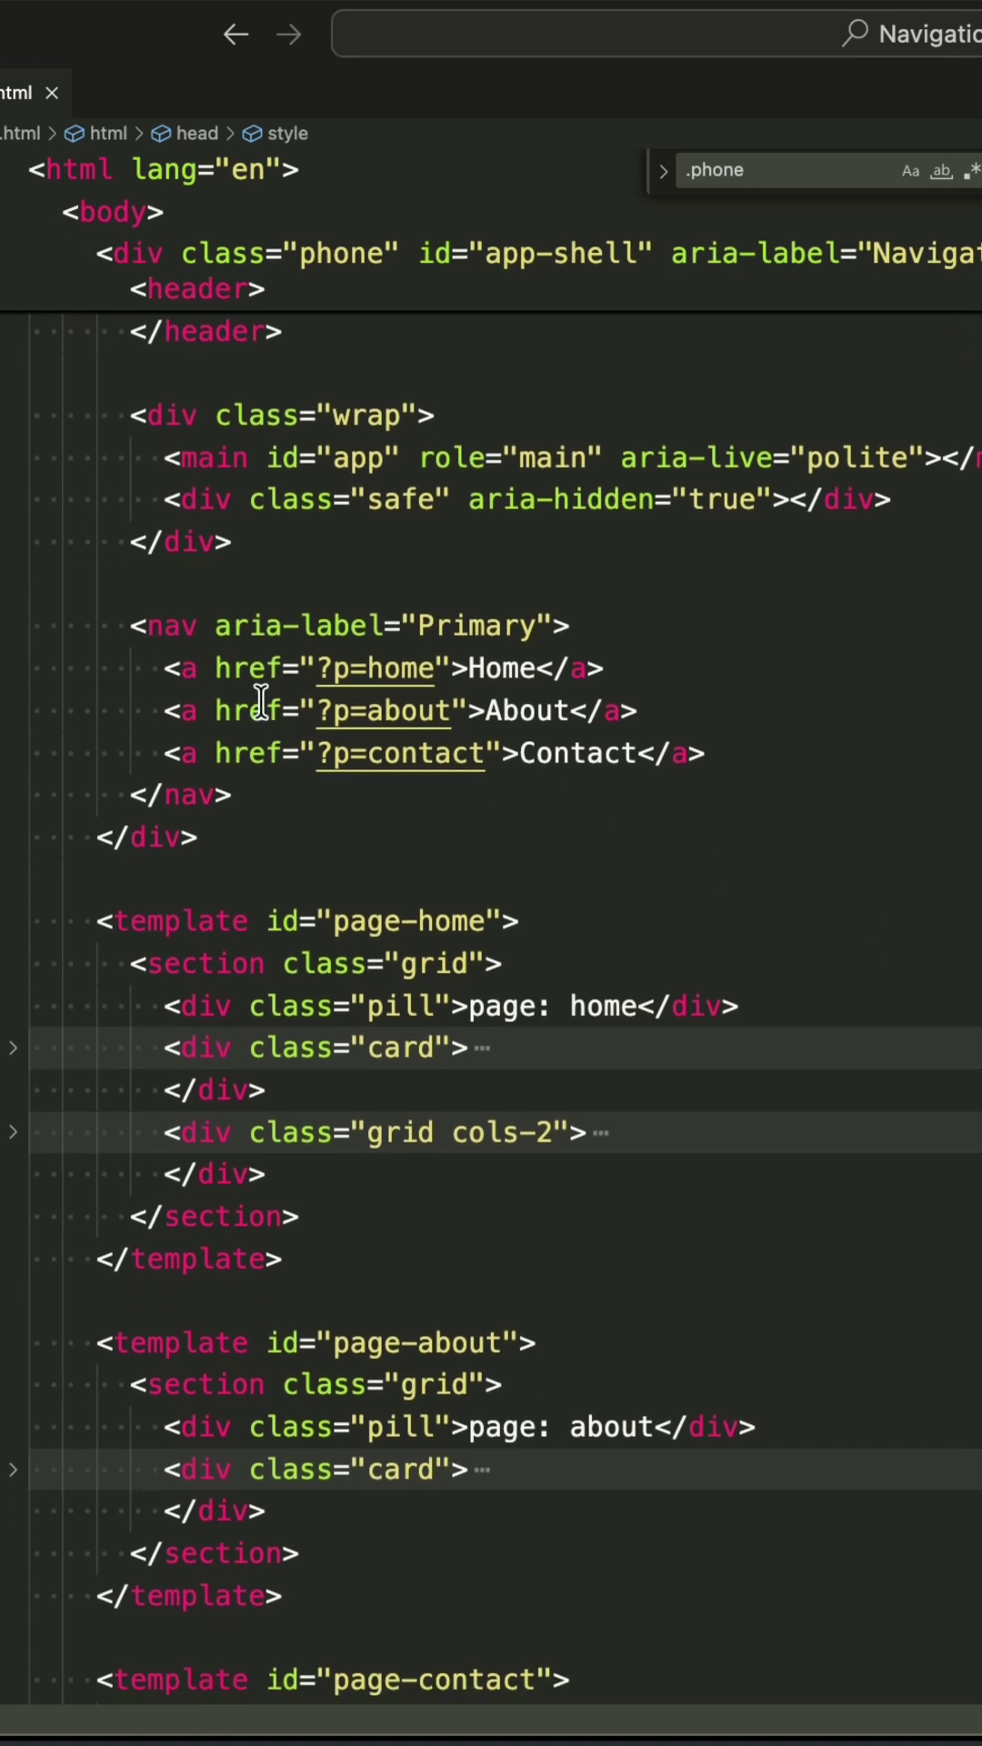
Highlight the <nav> block's three links and select 'template' to mark its occurrences
{"action": "left_click_drag", "start_coordinate": [205, 625], "coordinate": [682, 778]}
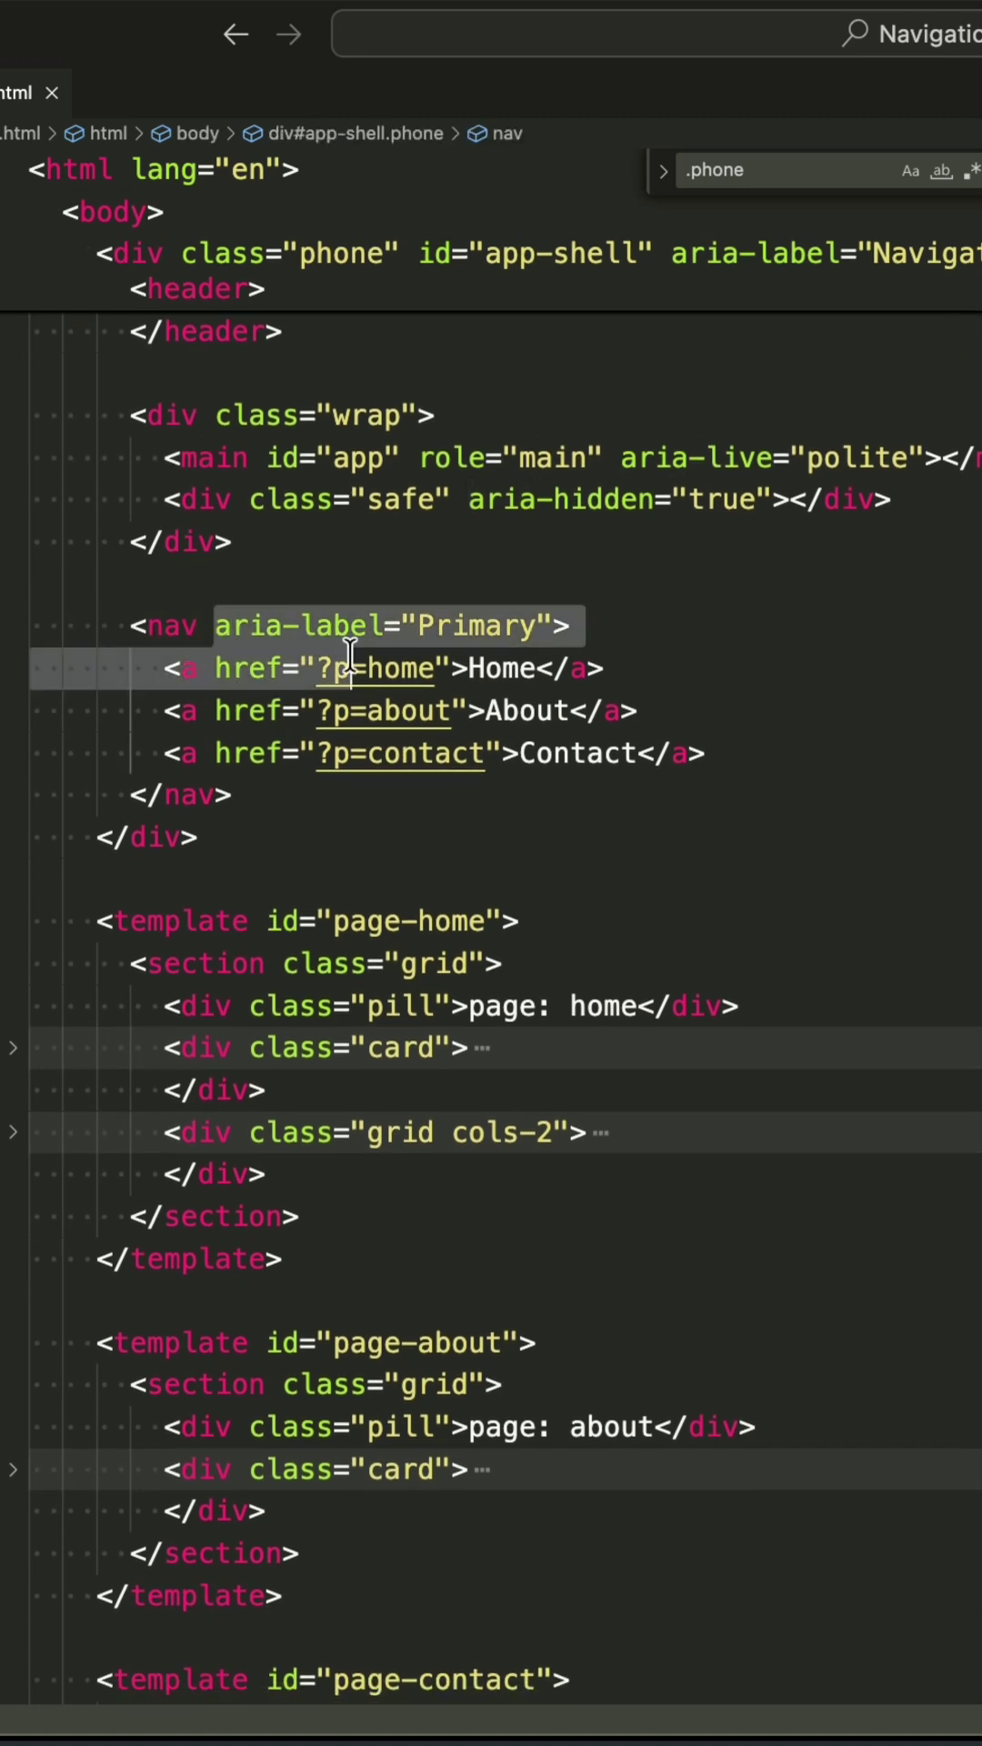
{"action": "left_click", "coordinate": [779, 749]}
{"action": "scroll", "coordinate": [779, 738], "scroll_direction": "down", "scroll_amount": 3}
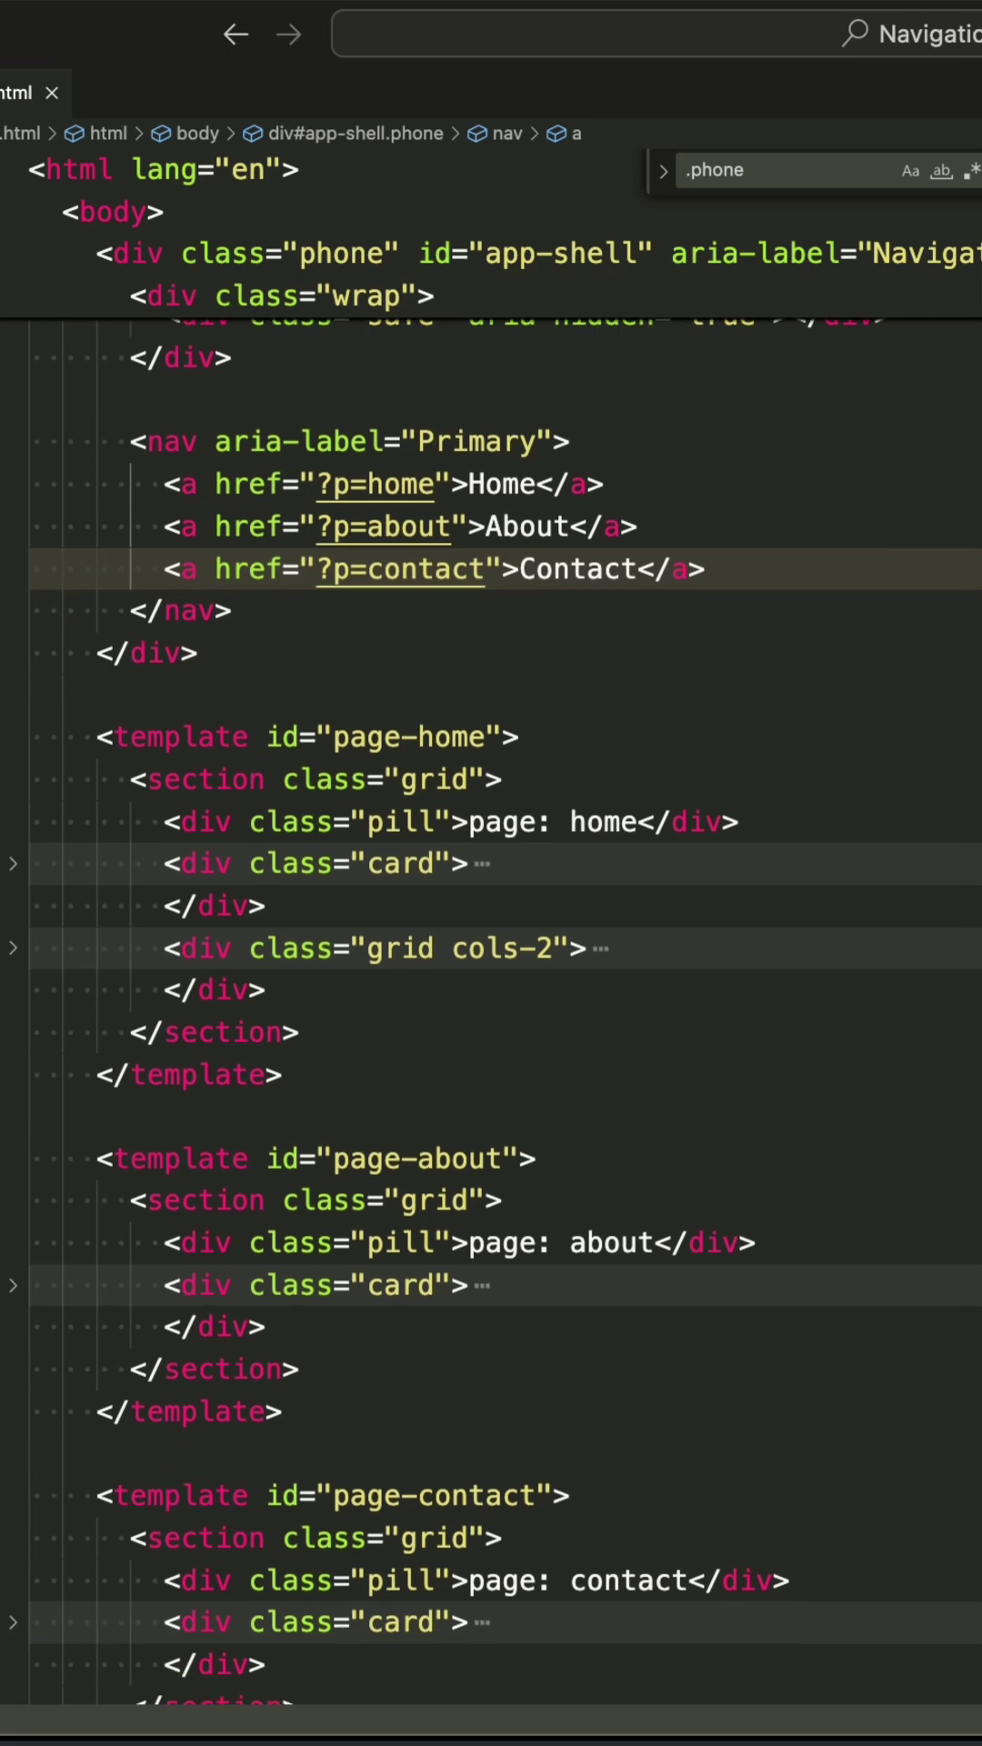
{"action": "double_click", "coordinate": [162, 737]}
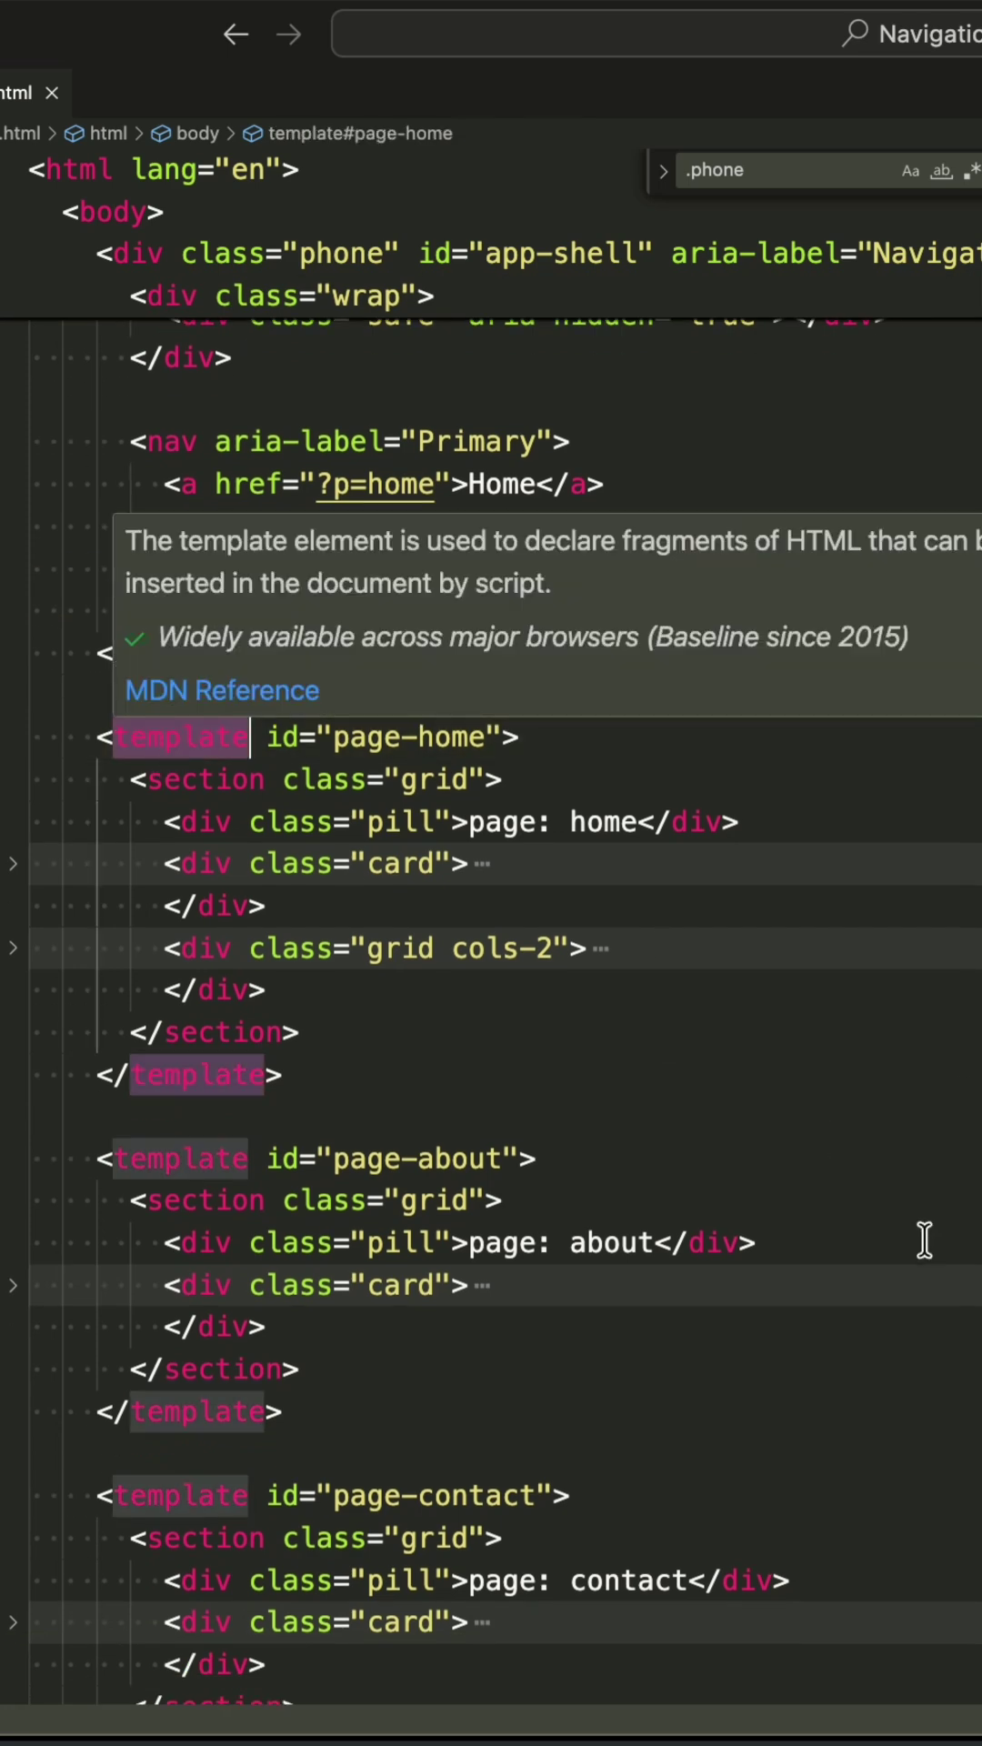
{"action": "scroll", "coordinate": [919, 1253], "scroll_direction": "down", "scroll_amount": 5}
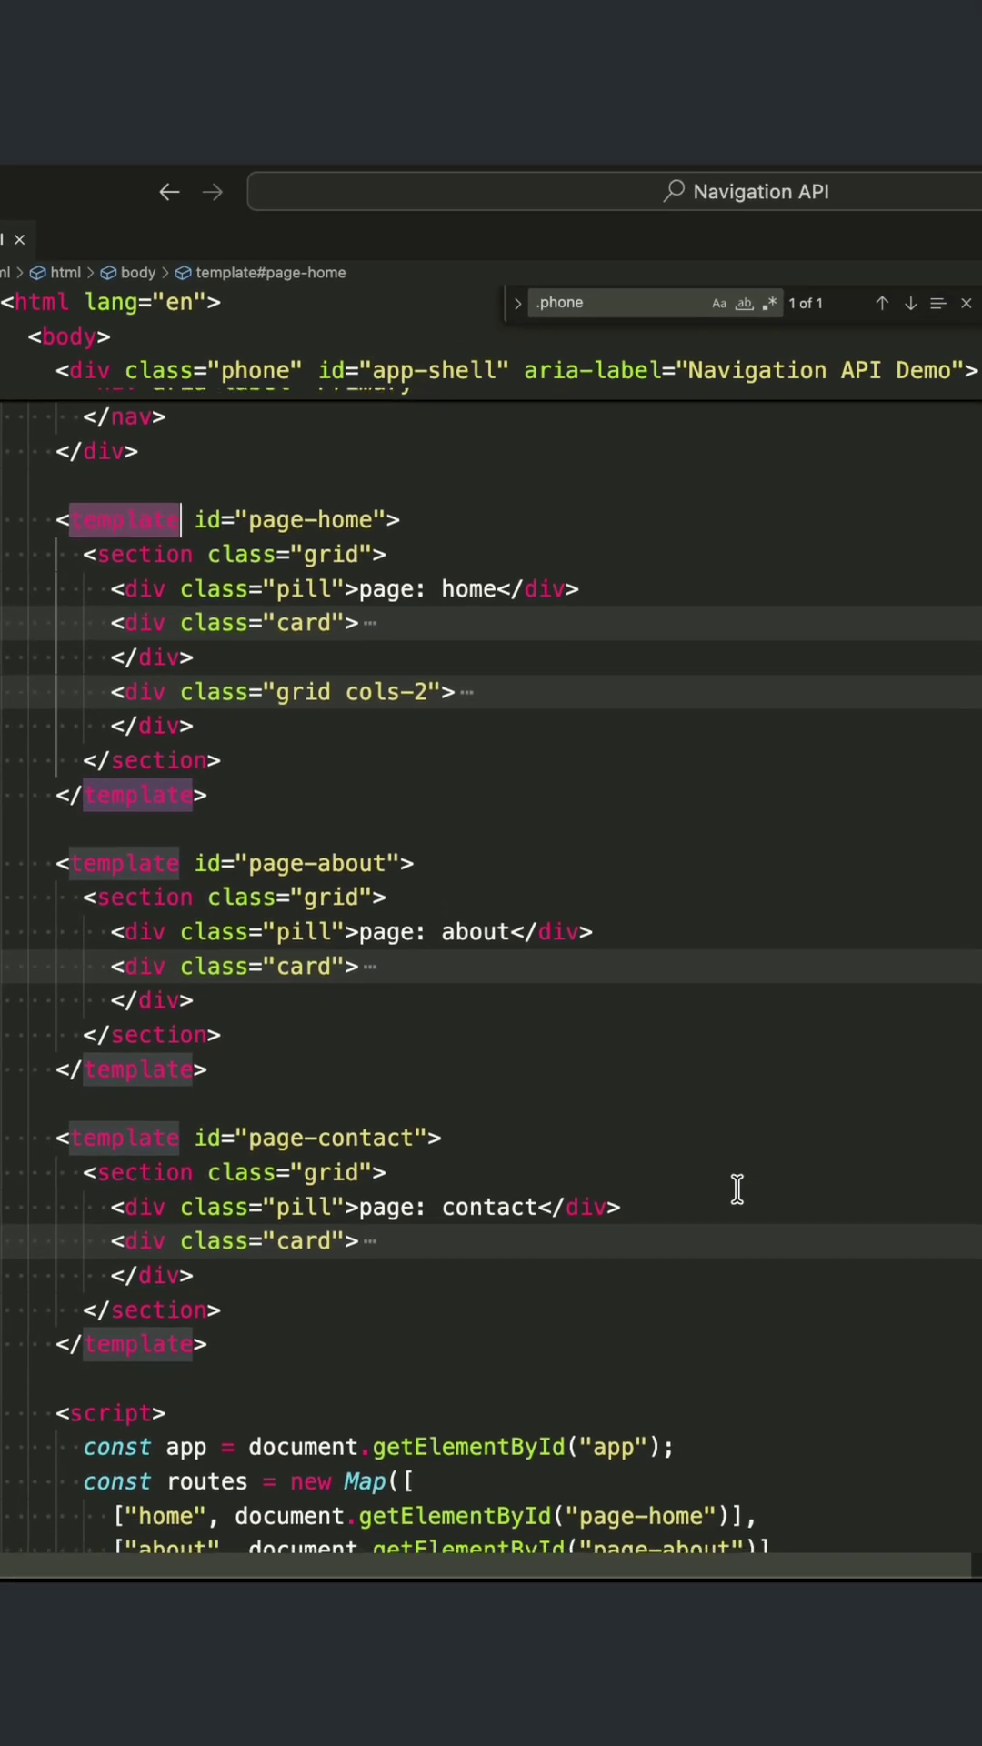
{"action": "scroll", "coordinate": [736, 1189], "scroll_direction": "down", "scroll_amount": 5}
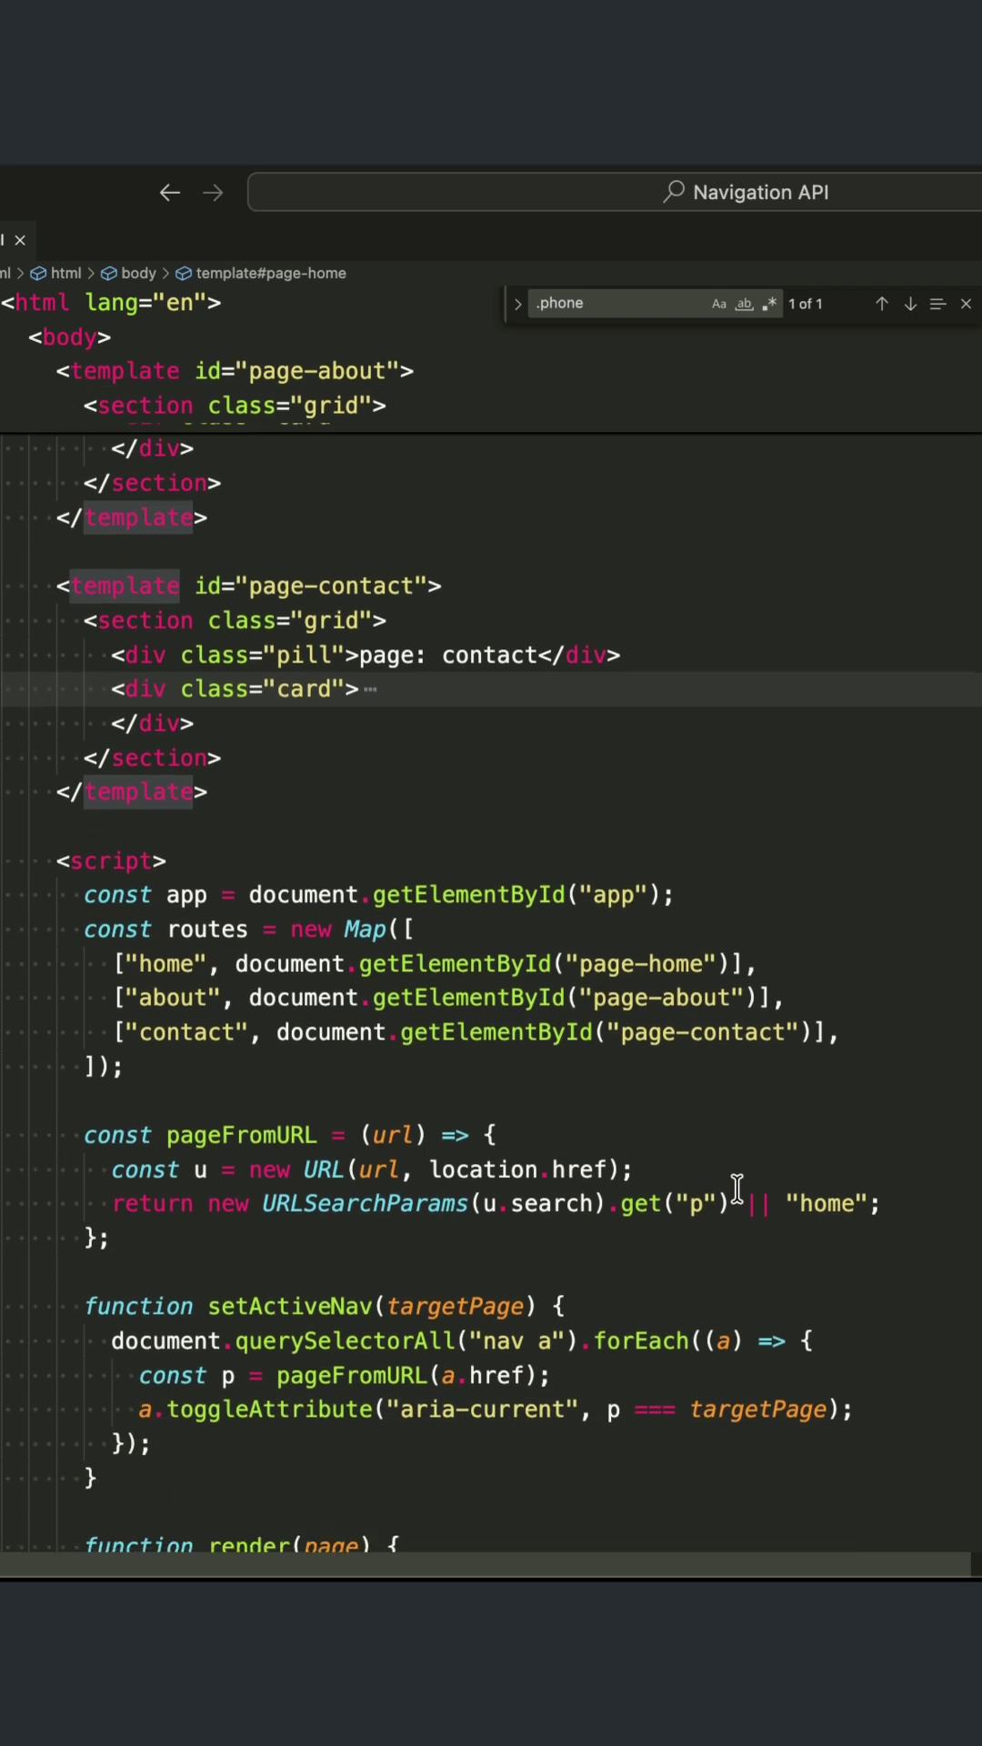
{"action": "scroll", "coordinate": [737, 1187], "scroll_direction": "down", "scroll_amount": 3}
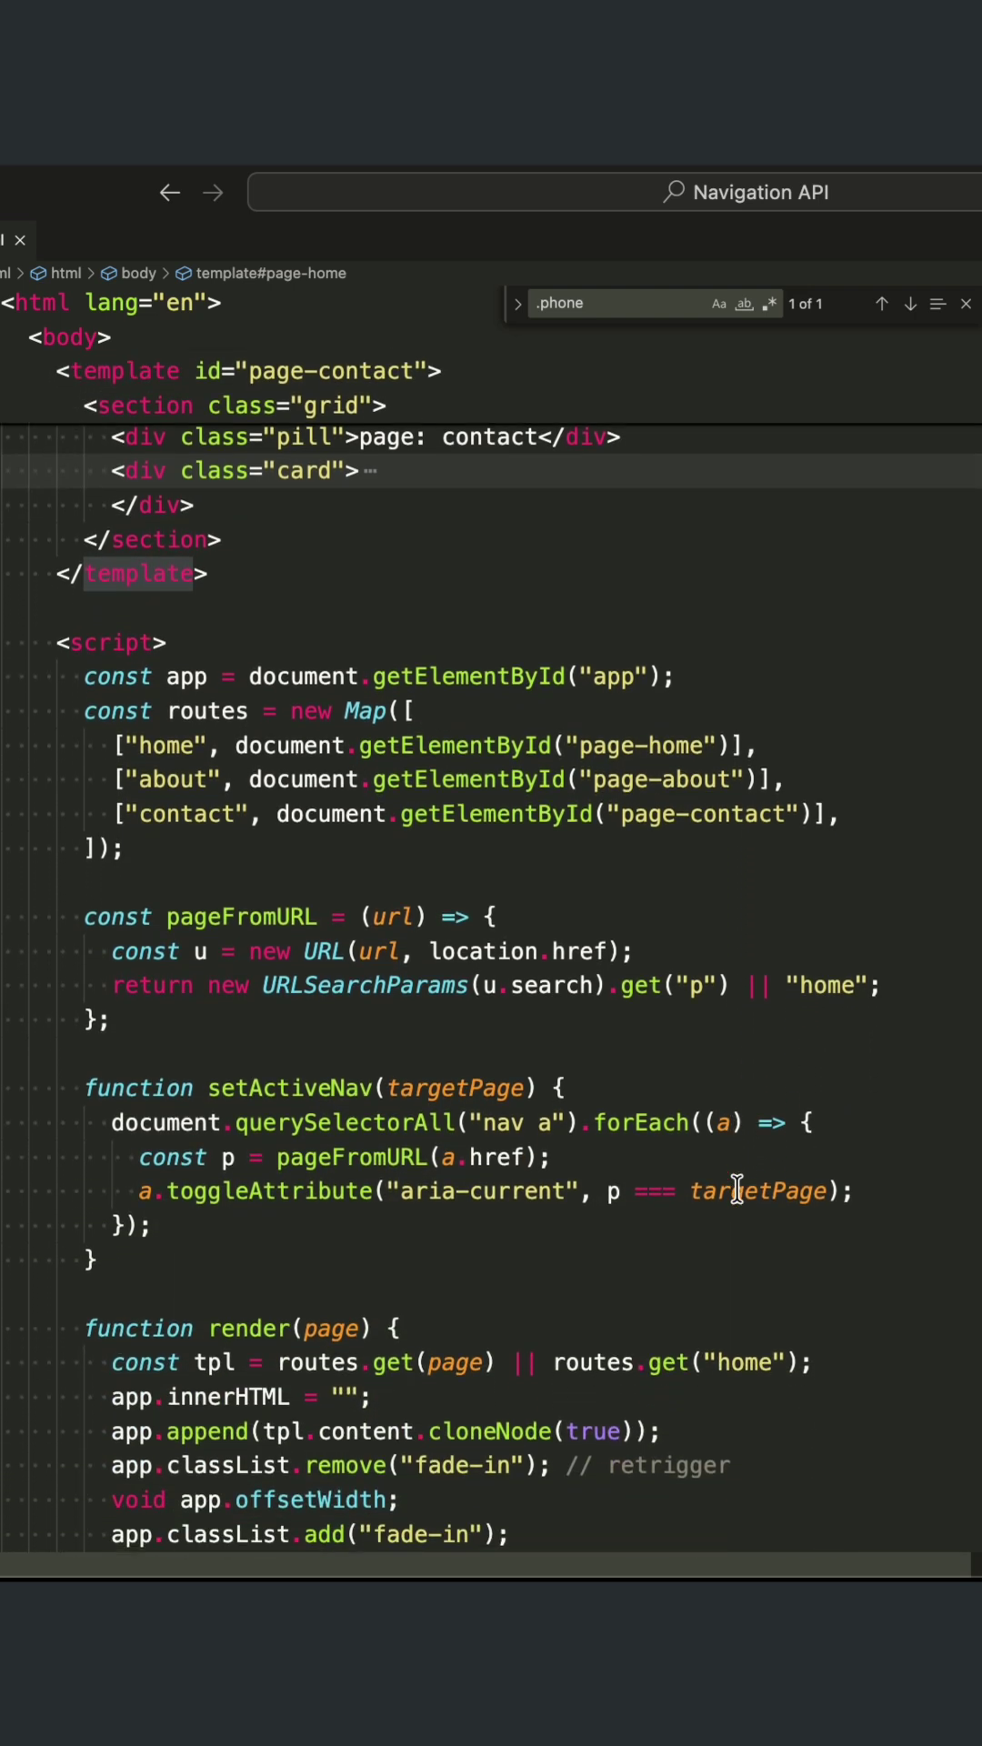
Close the .phone Find widget, leaving the routes, pageFromURL, setActiveNav and render code visible
{"action": "left_click", "coordinate": [968, 308]}
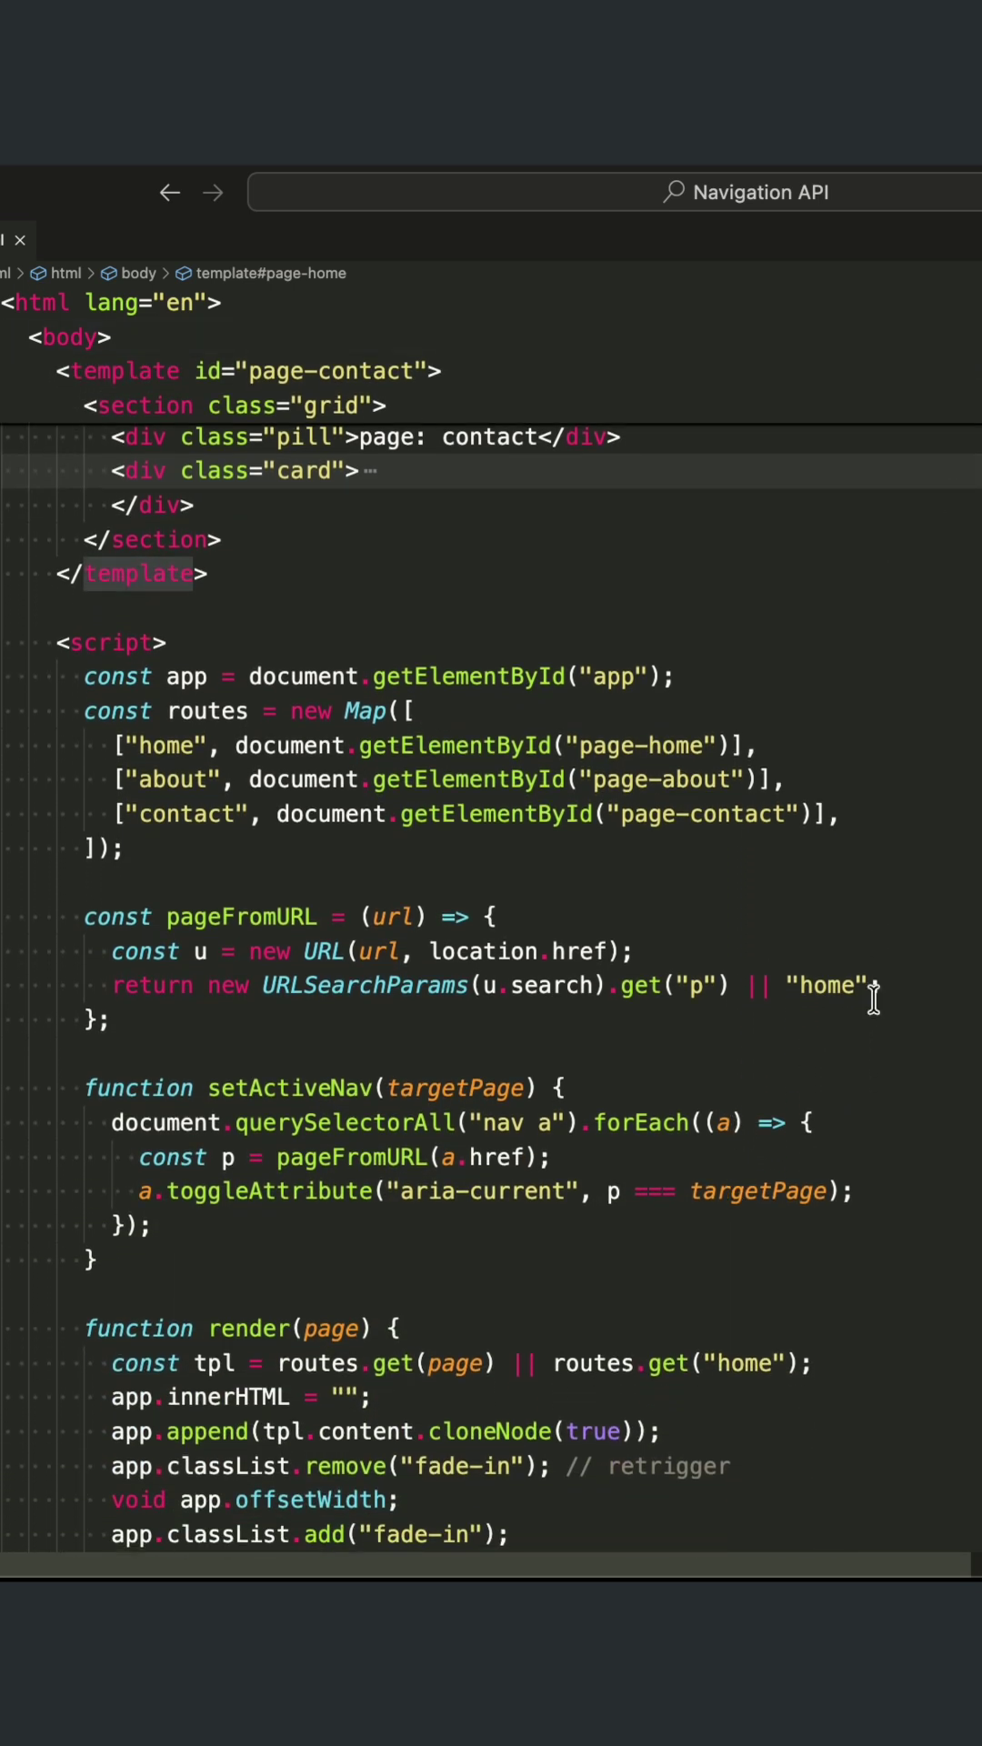
{"action": "scroll", "coordinate": [870, 1021], "scroll_direction": "down", "scroll_amount": 4}
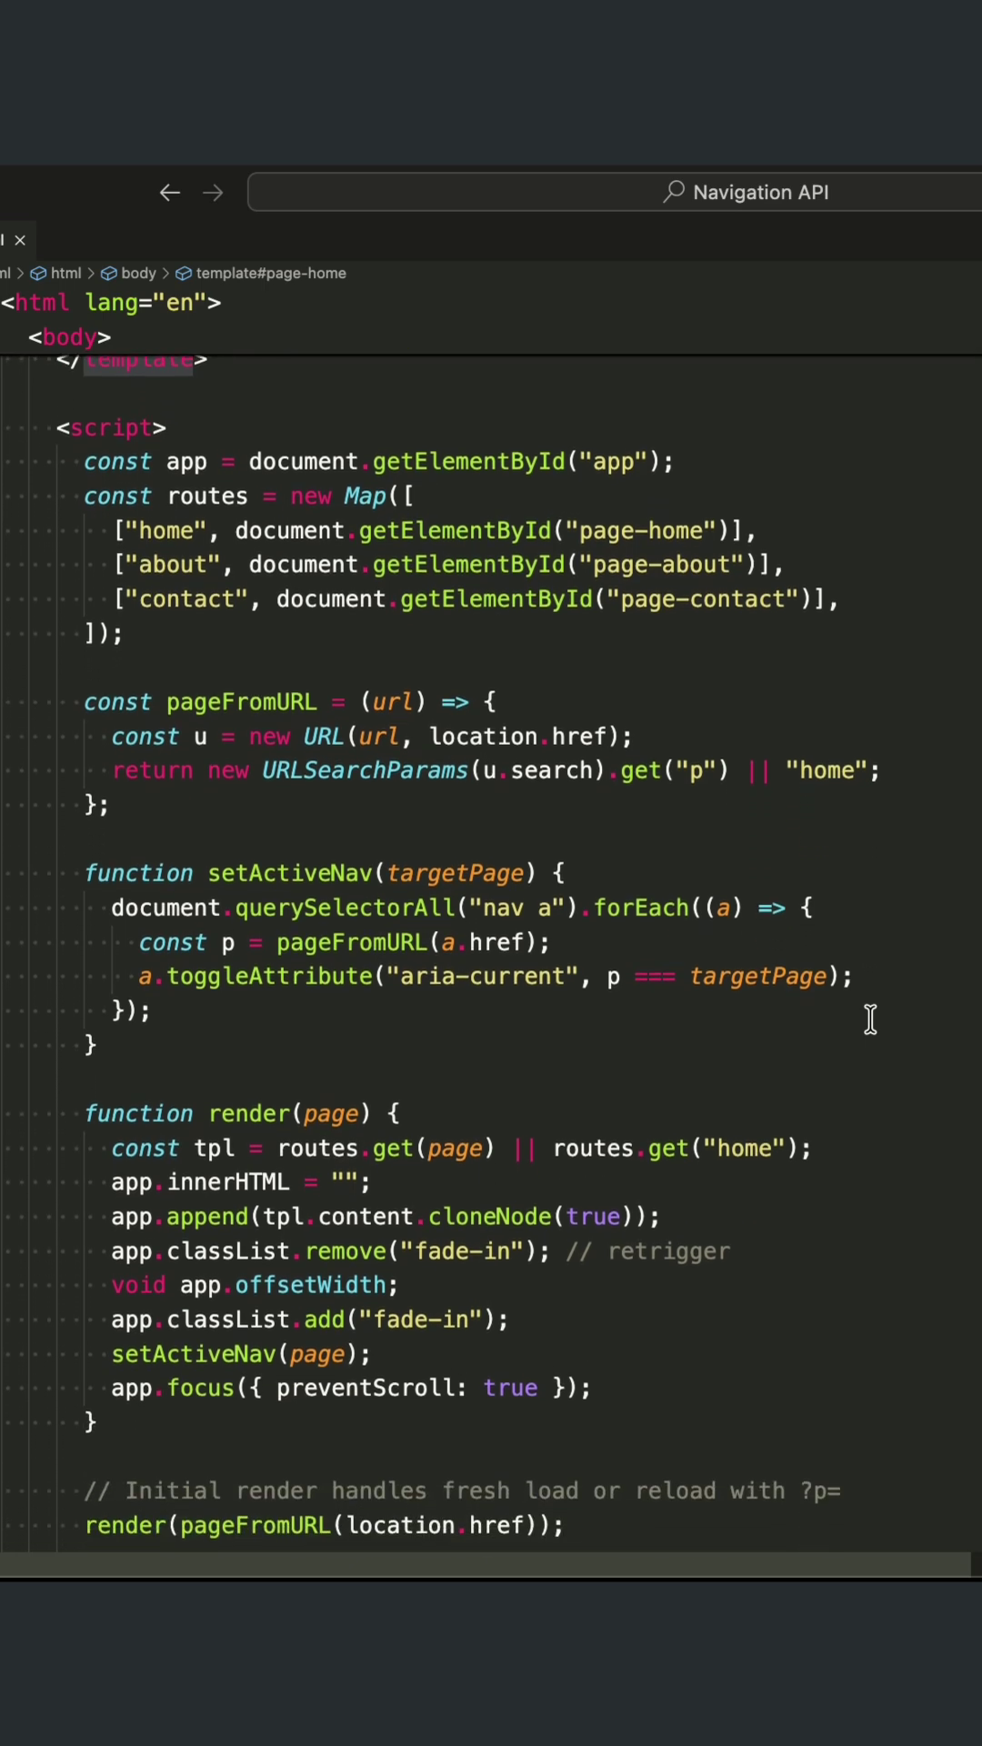
{"action": "scroll", "coordinate": [870, 1020], "scroll_direction": "down", "scroll_amount": 2}
{"action": "scroll", "coordinate": [870, 1020], "scroll_direction": "down", "scroll_amount": 3}
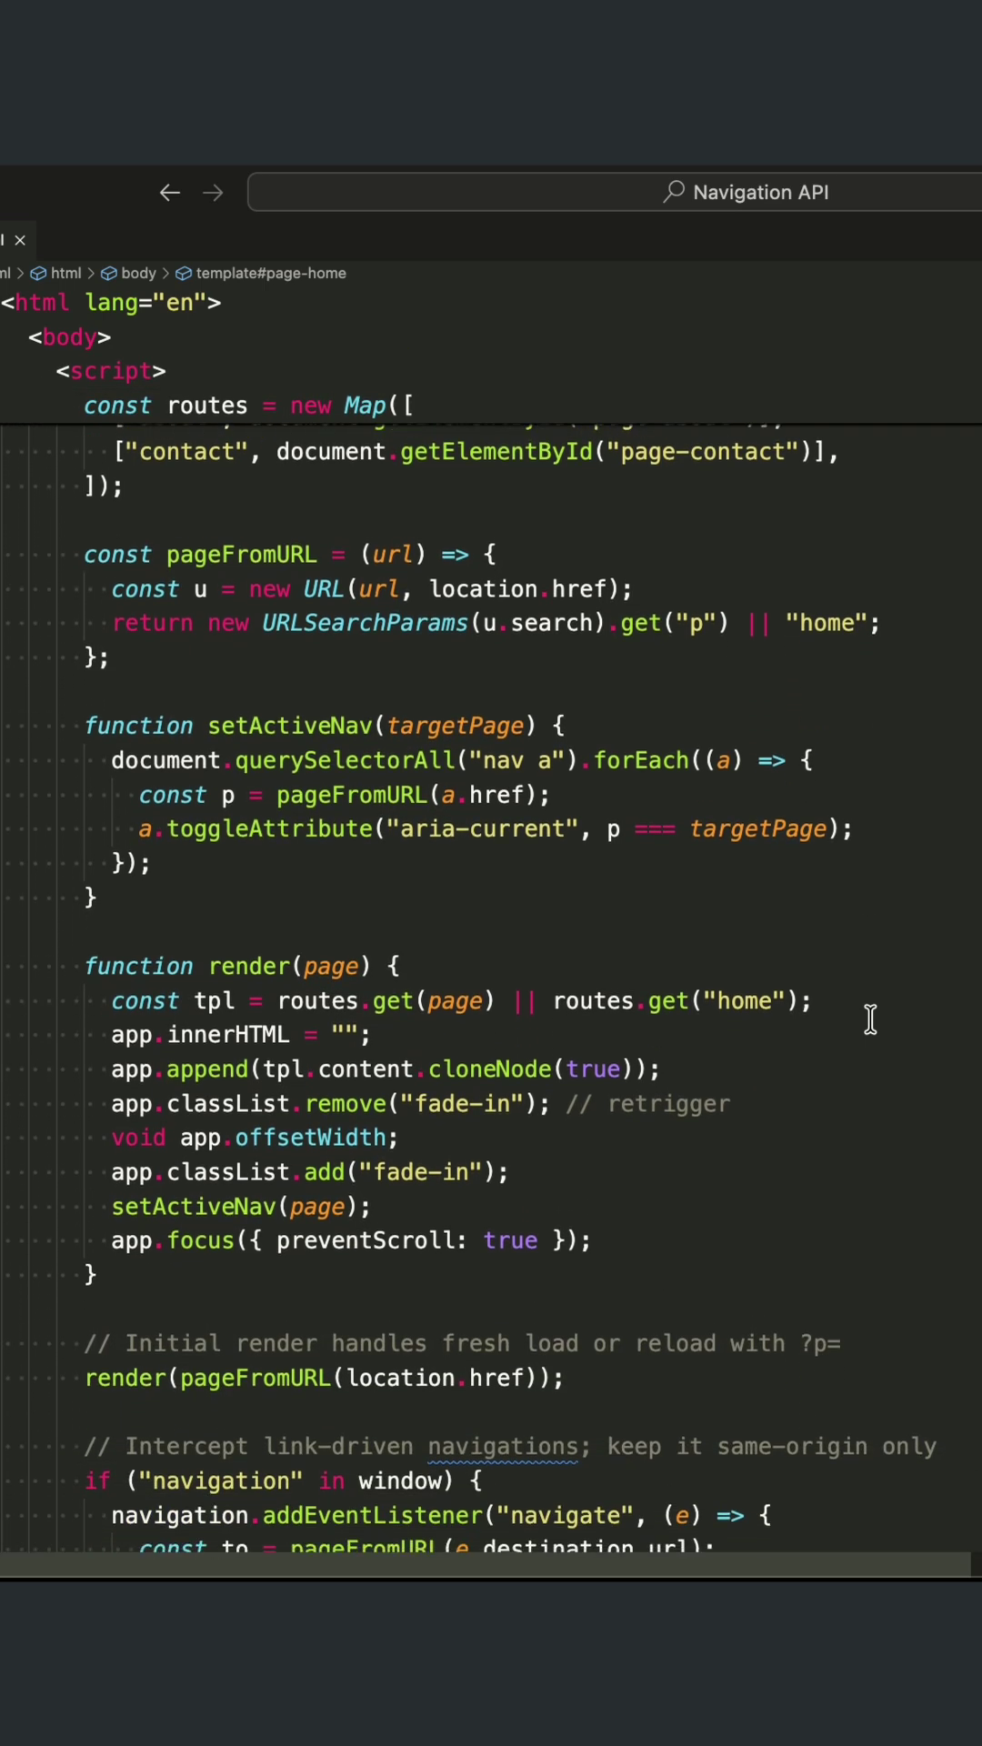
{"action": "scroll", "coordinate": [871, 1021], "scroll_direction": "down", "scroll_amount": 2}
{"action": "scroll", "coordinate": [871, 1020], "scroll_direction": "down", "scroll_amount": 2}
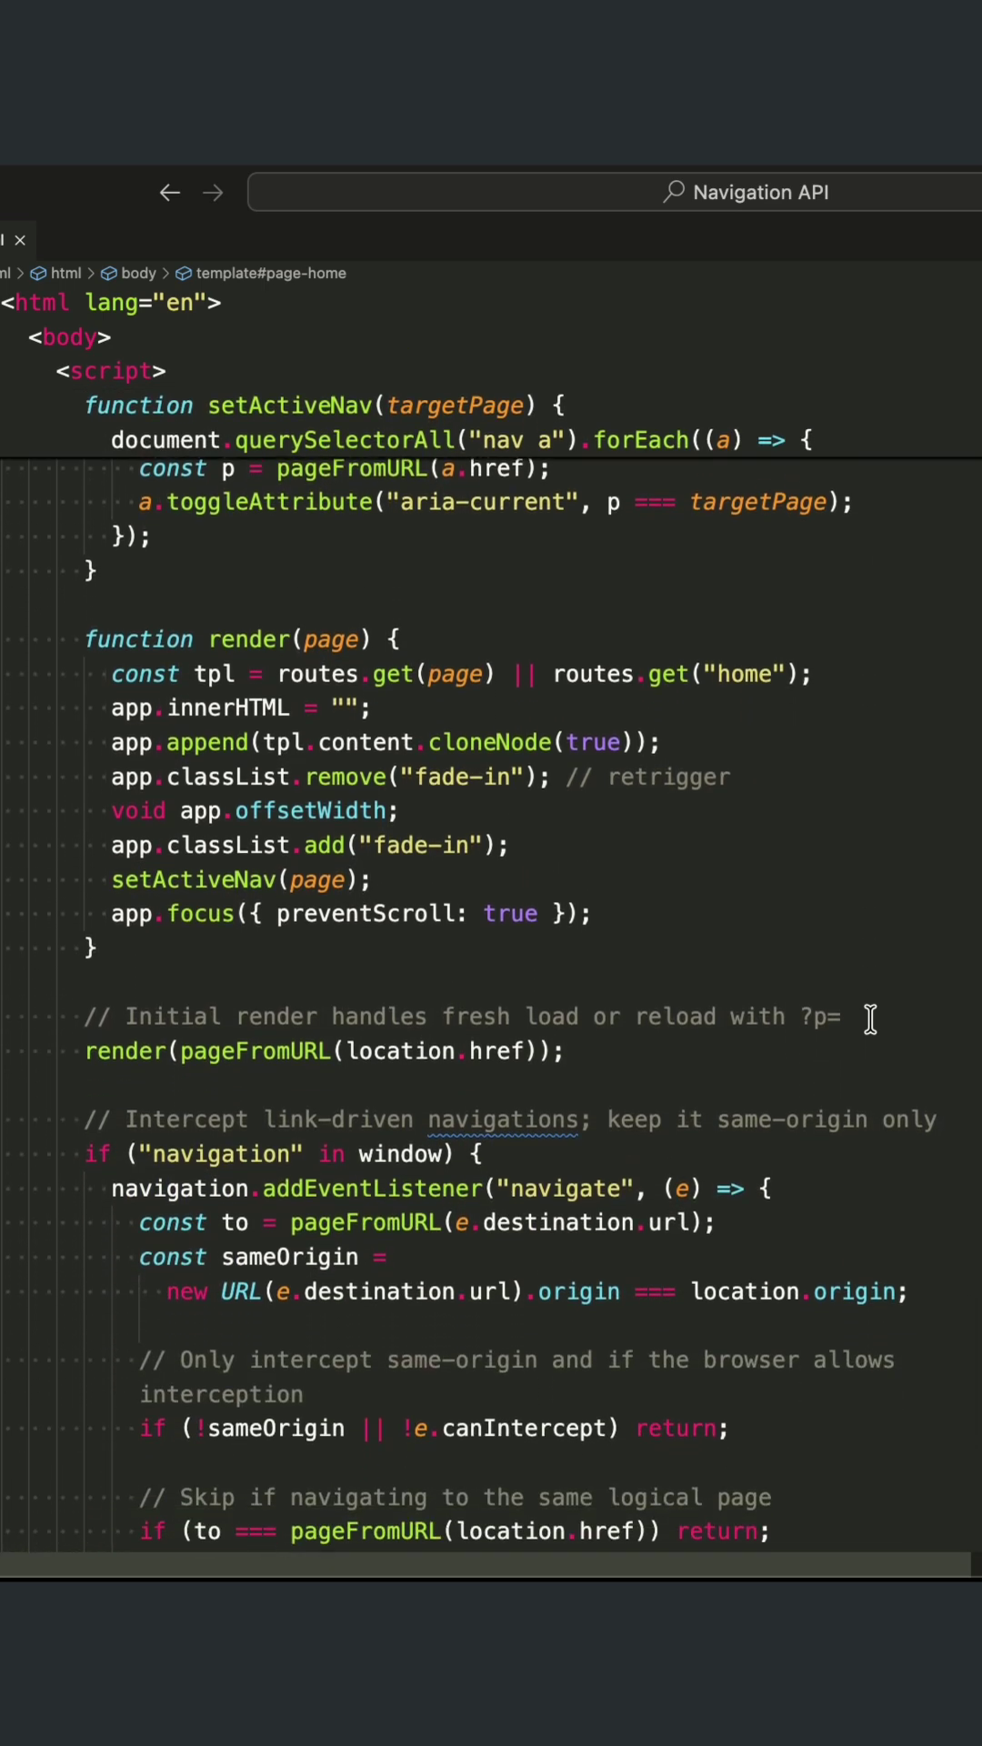
{"action": "scroll", "coordinate": [871, 1021], "scroll_direction": "down", "scroll_amount": 2}
{"action": "scroll", "coordinate": [870, 1020], "scroll_direction": "down", "scroll_amount": 2}
{"action": "scroll", "coordinate": [871, 1020], "scroll_direction": "down", "scroll_amount": 2}
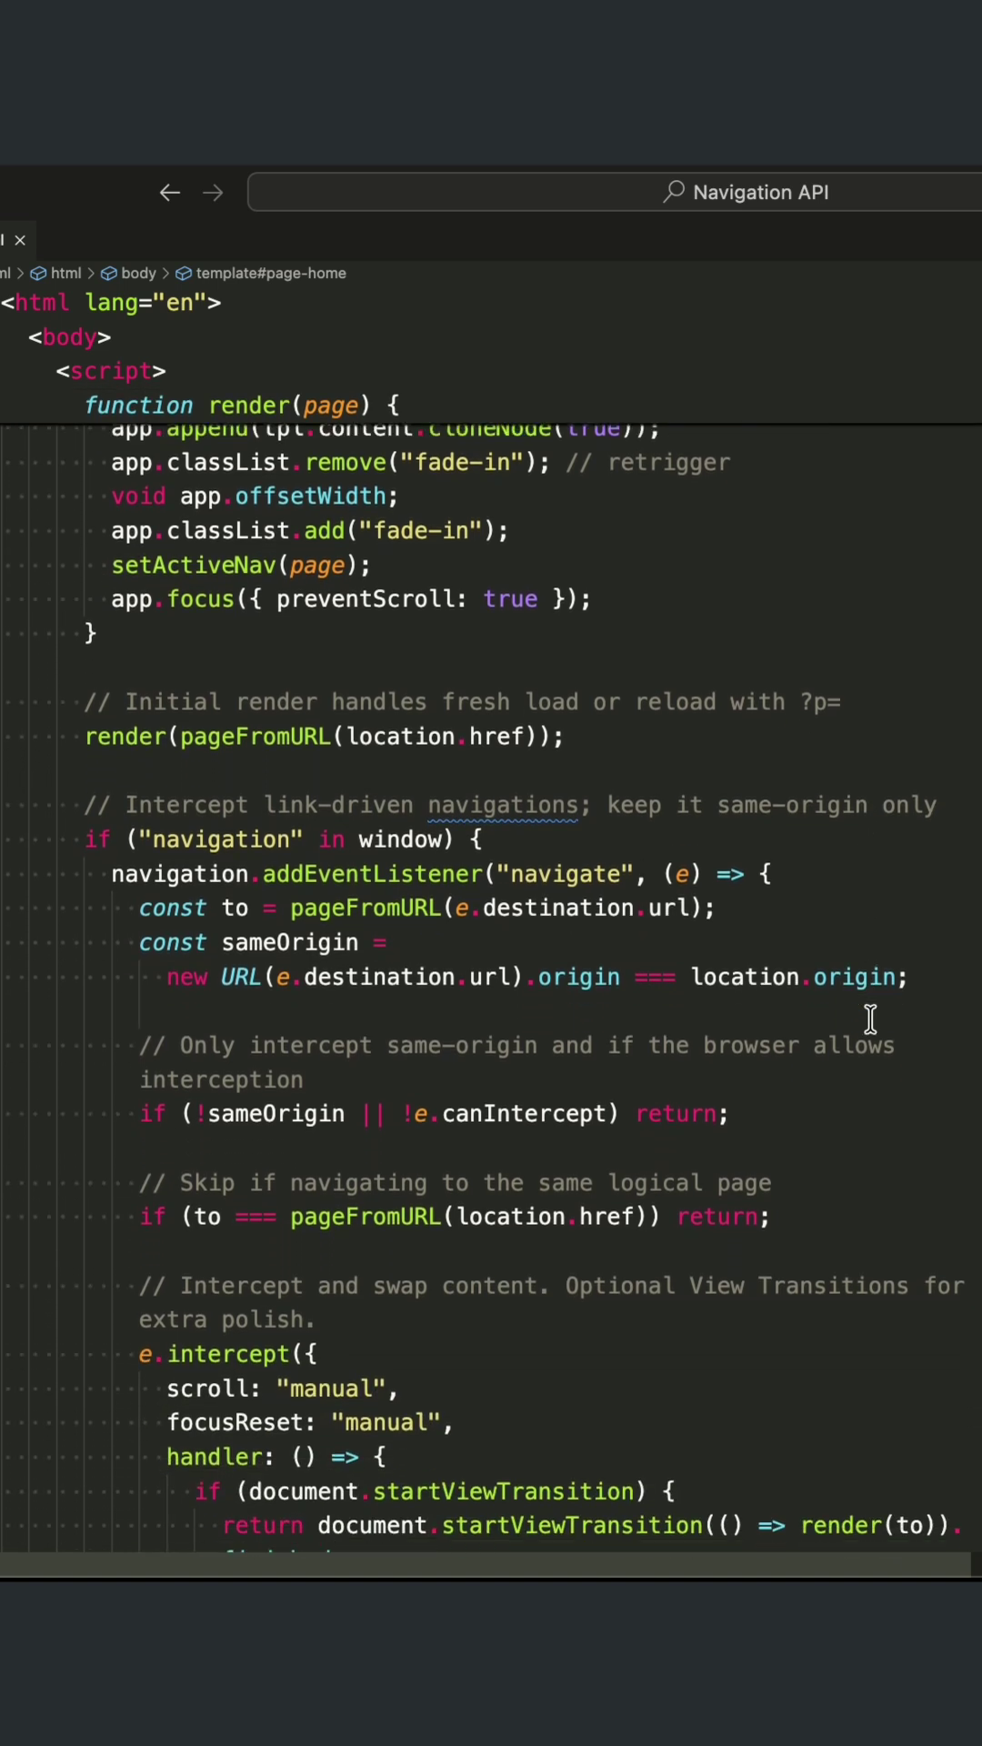
{"action": "scroll", "coordinate": [870, 1020], "scroll_direction": "down", "scroll_amount": 1}
{"action": "scroll", "coordinate": [872, 1021], "scroll_direction": "down", "scroll_amount": 1}
{"action": "scroll", "coordinate": [871, 1022], "scroll_direction": "down", "scroll_amount": 2}
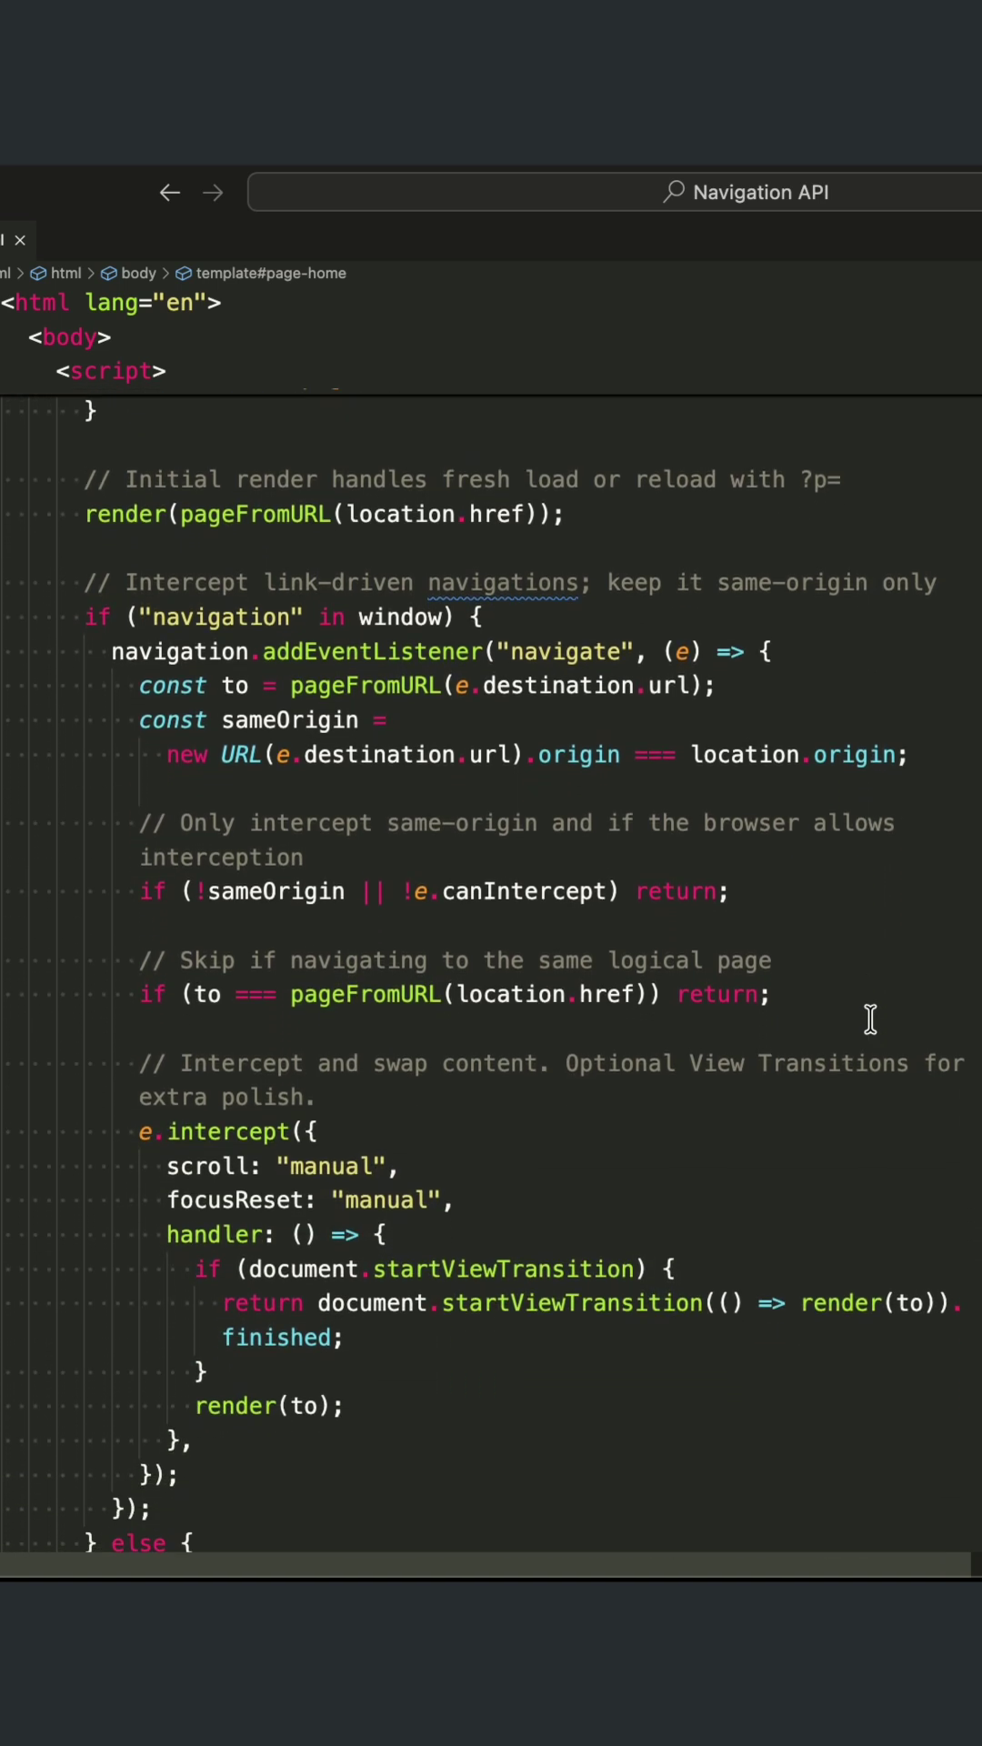
{"action": "scroll", "coordinate": [870, 1020], "scroll_direction": "down", "scroll_amount": 1}
{"action": "scroll", "coordinate": [871, 1021], "scroll_direction": "down", "scroll_amount": 1}
{"action": "scroll", "coordinate": [871, 1020], "scroll_direction": "down", "scroll_amount": 1}
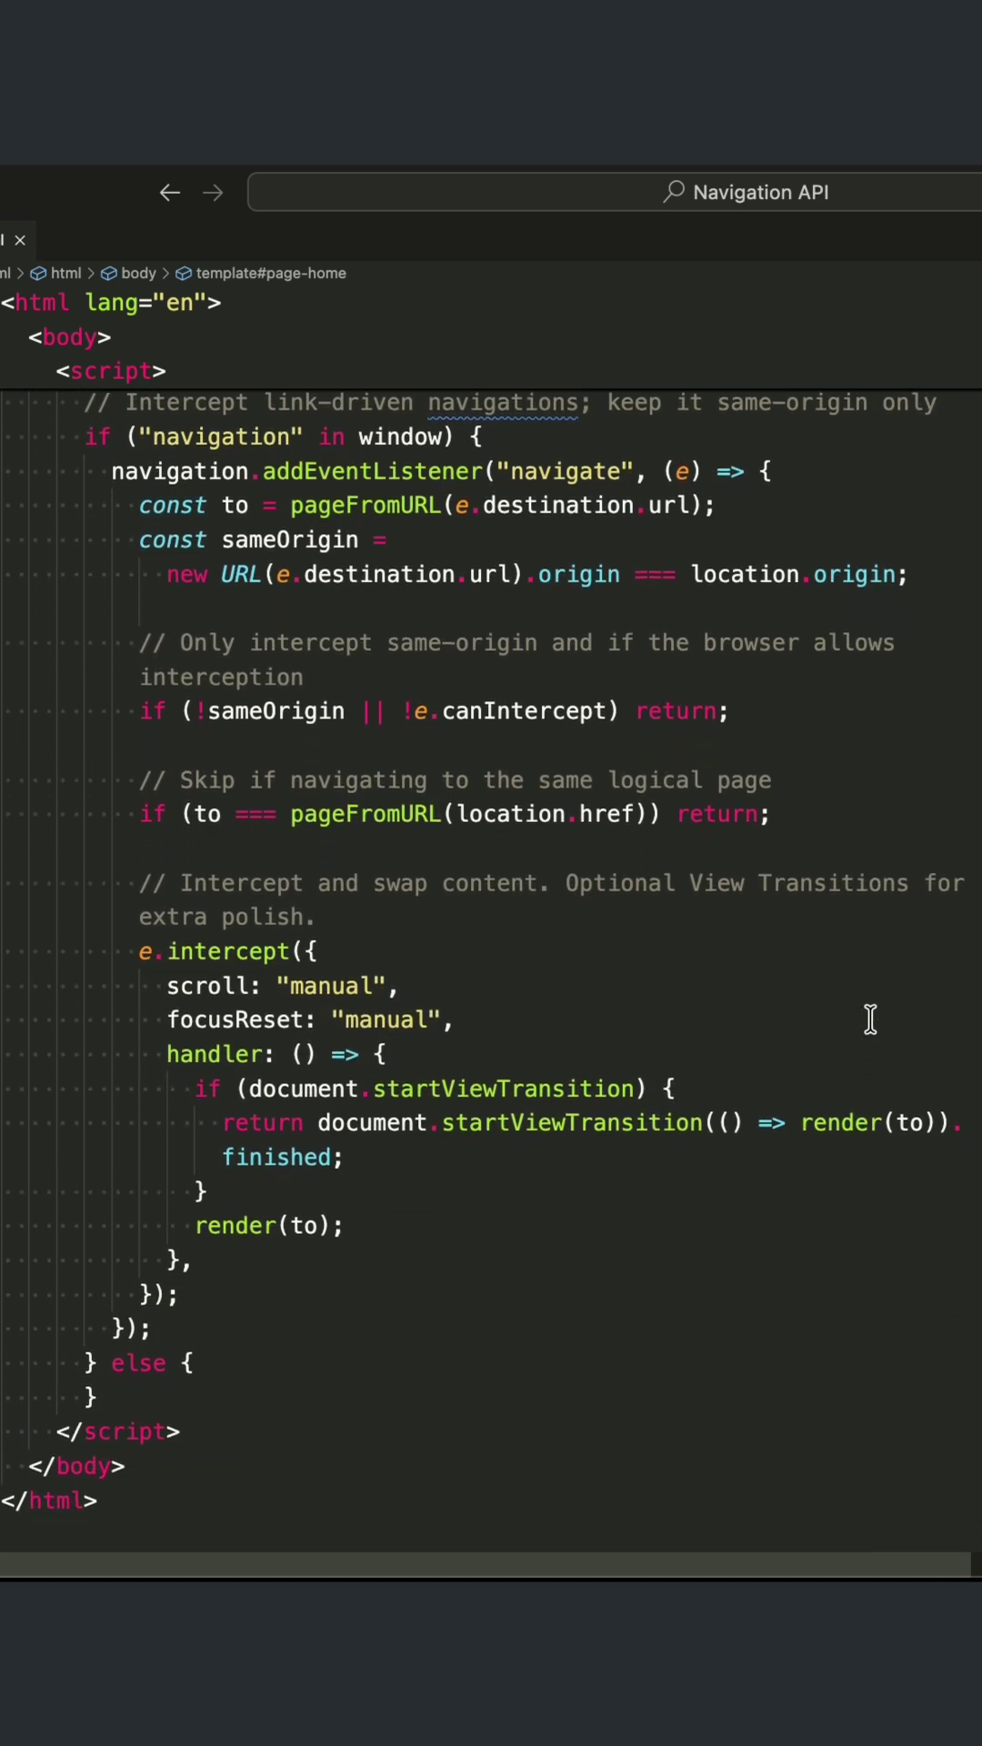